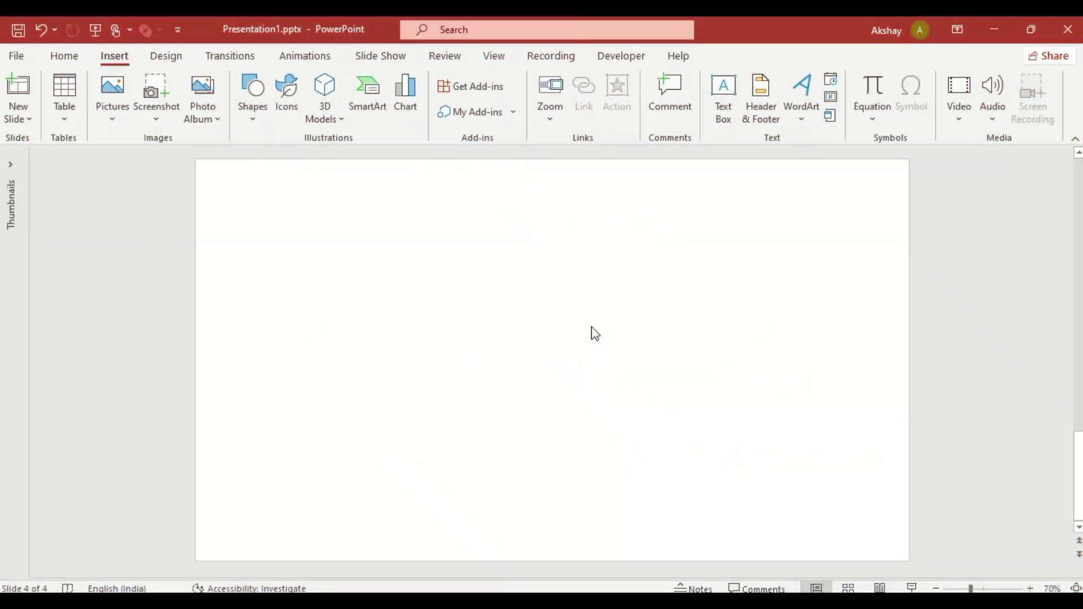
Step: Fill slide four's background with the lake-and-mountains landscape photo from a file
right_click(592, 333)
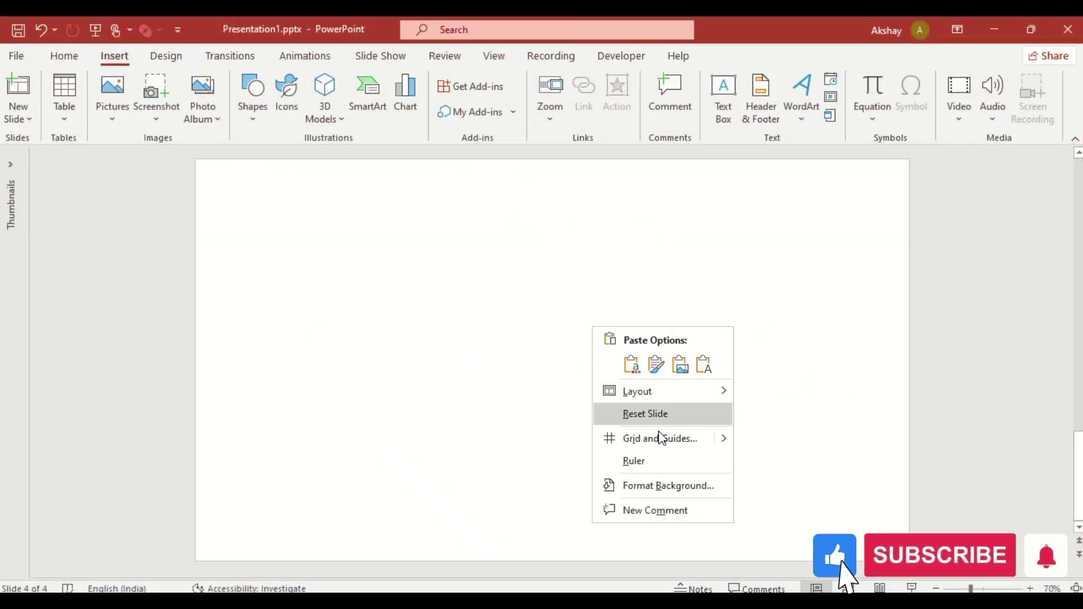
click(666, 485)
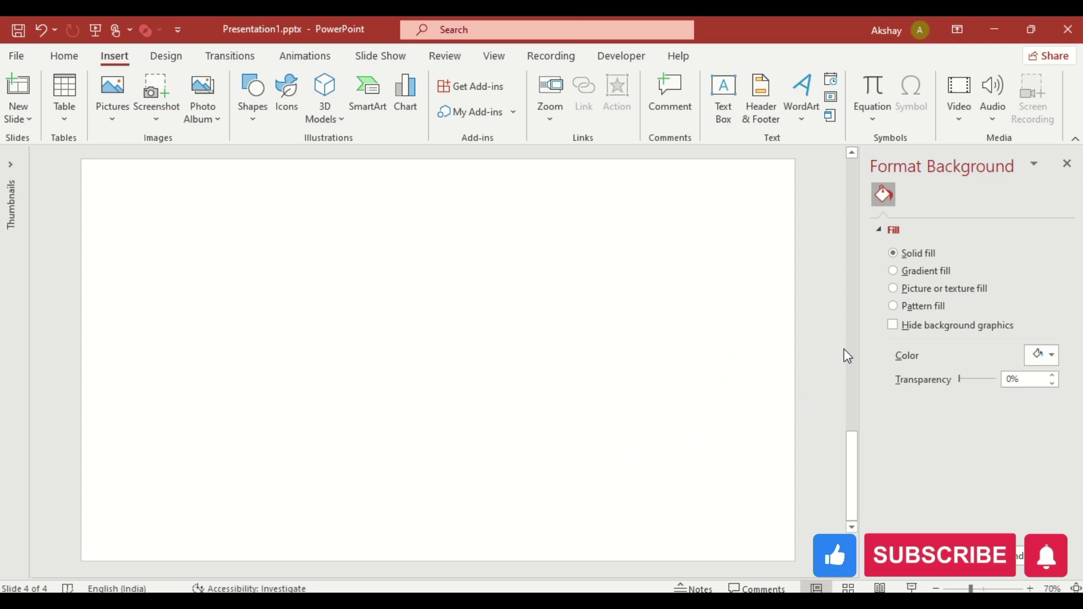
click(893, 288)
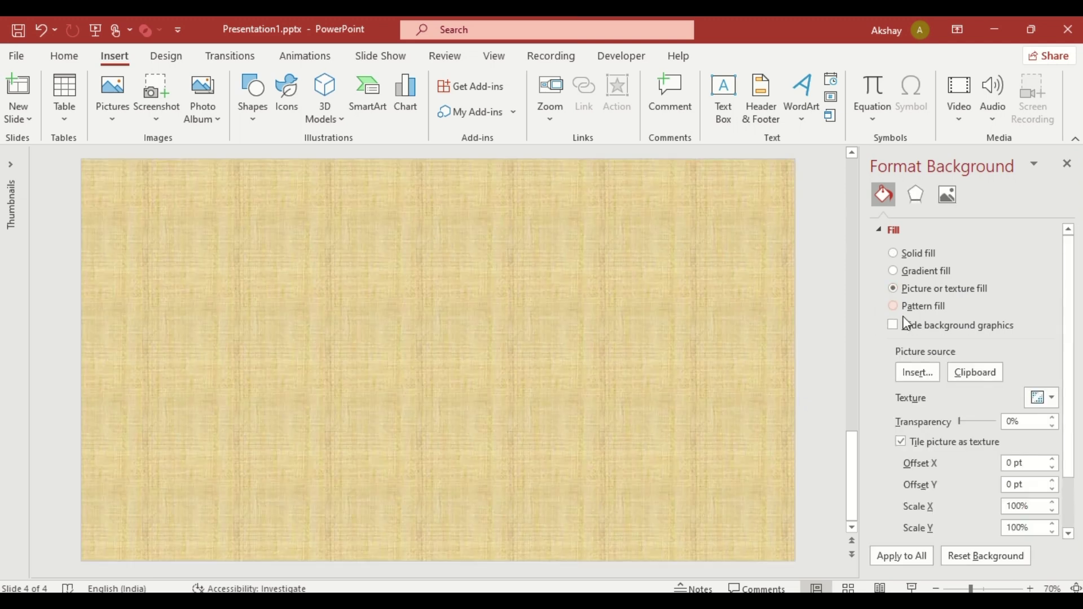
click(917, 372)
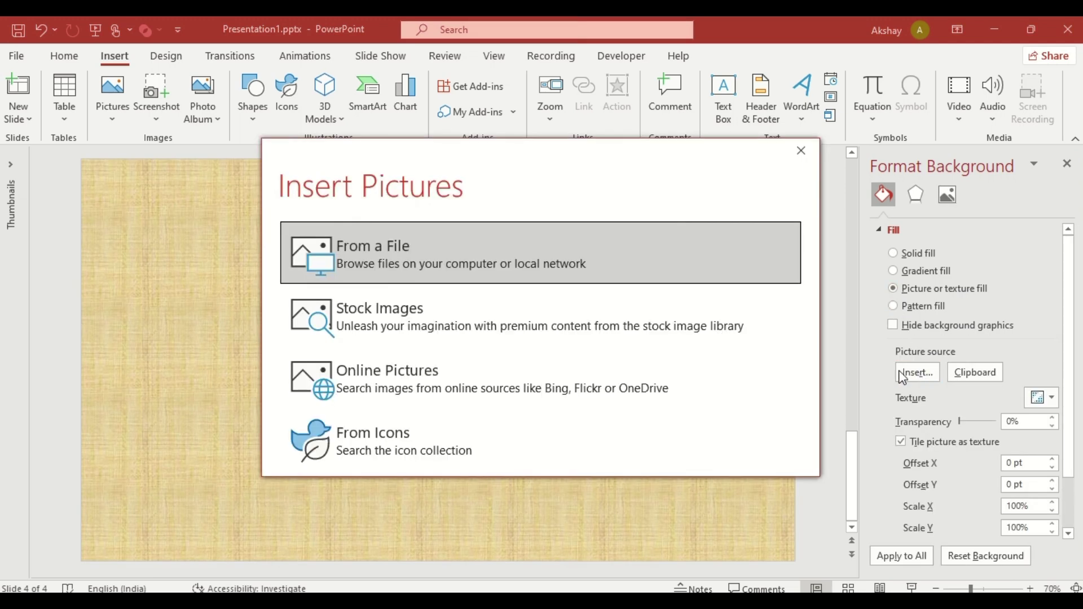
click(571, 270)
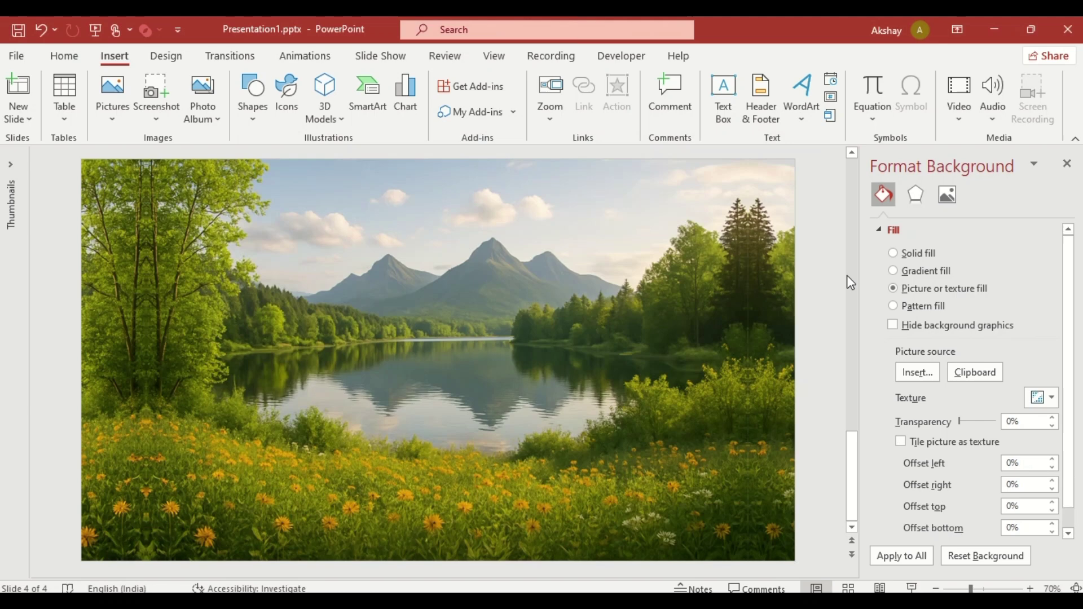
Step: Insert the red dahlia photo from the computer and move it off the slide's right side
click(1067, 165)
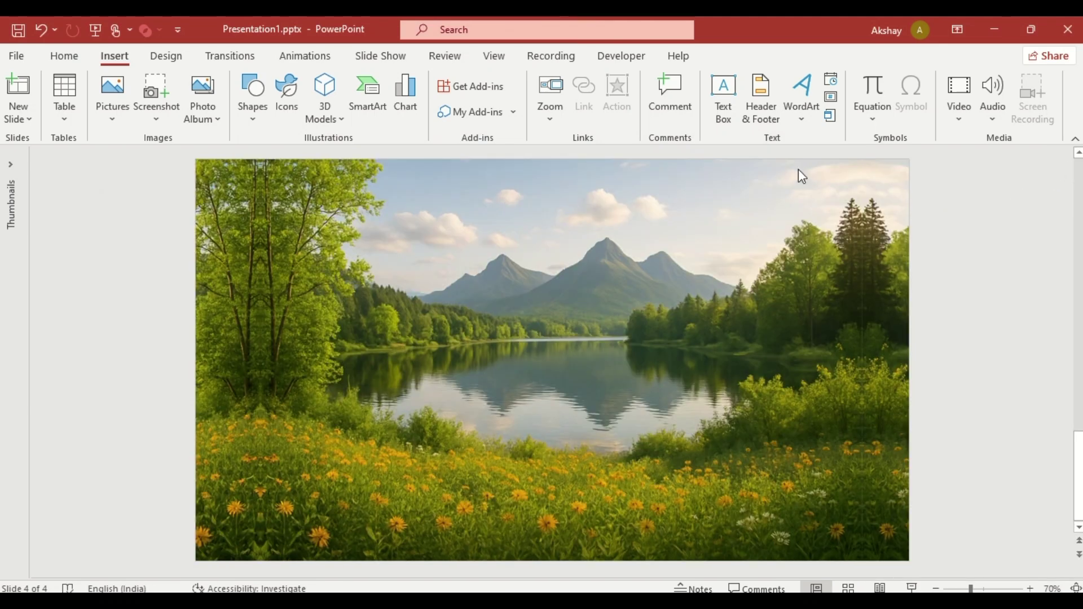
click(113, 106)
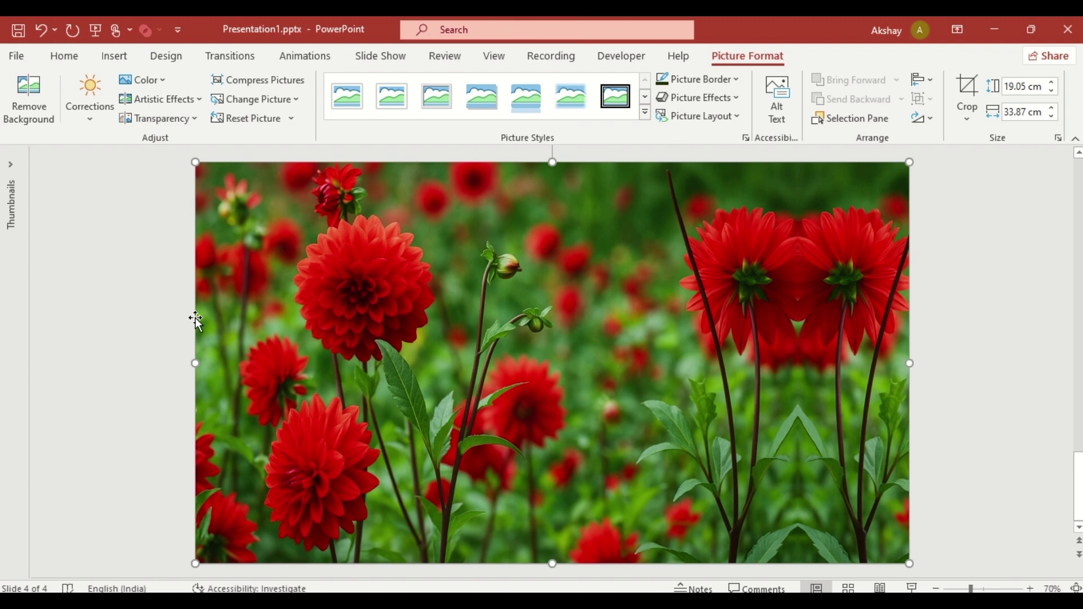
drag(194, 318, 918, 326)
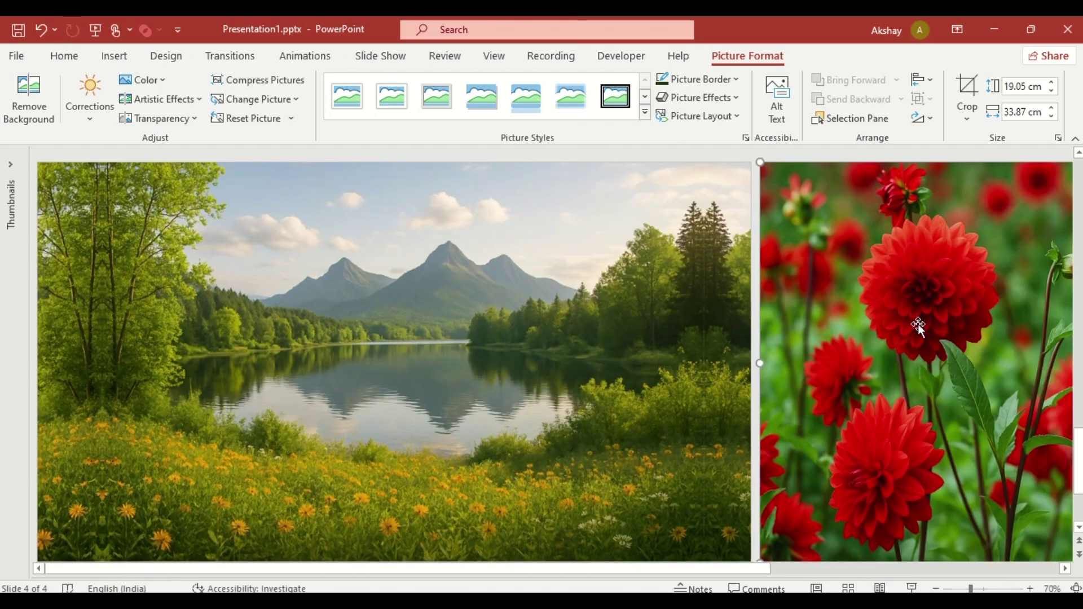
Step: Draw a rectangle covering the whole slide
click(68, 58)
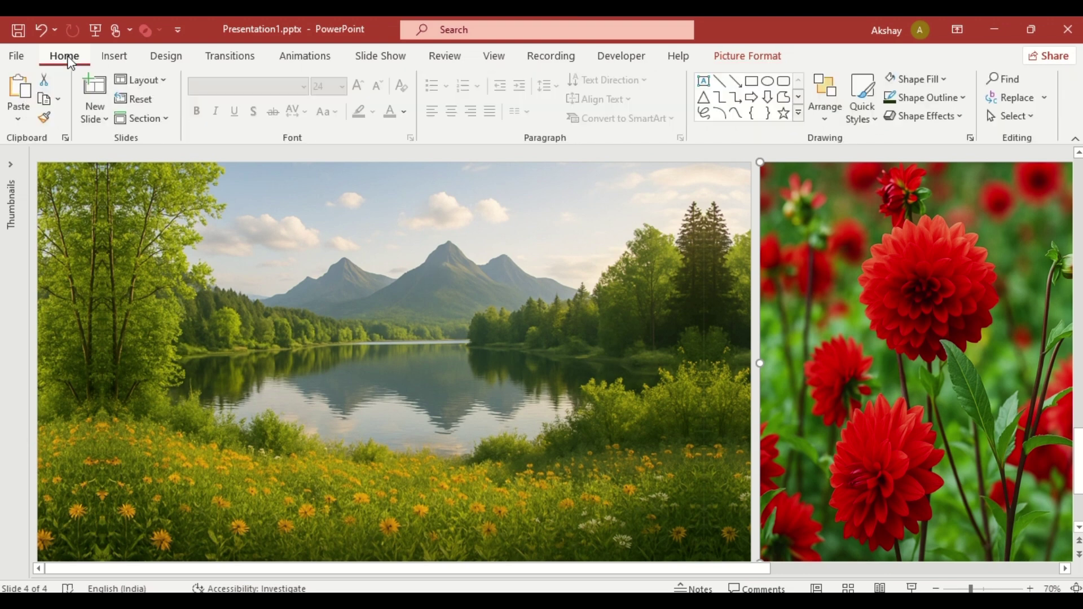
click(750, 81)
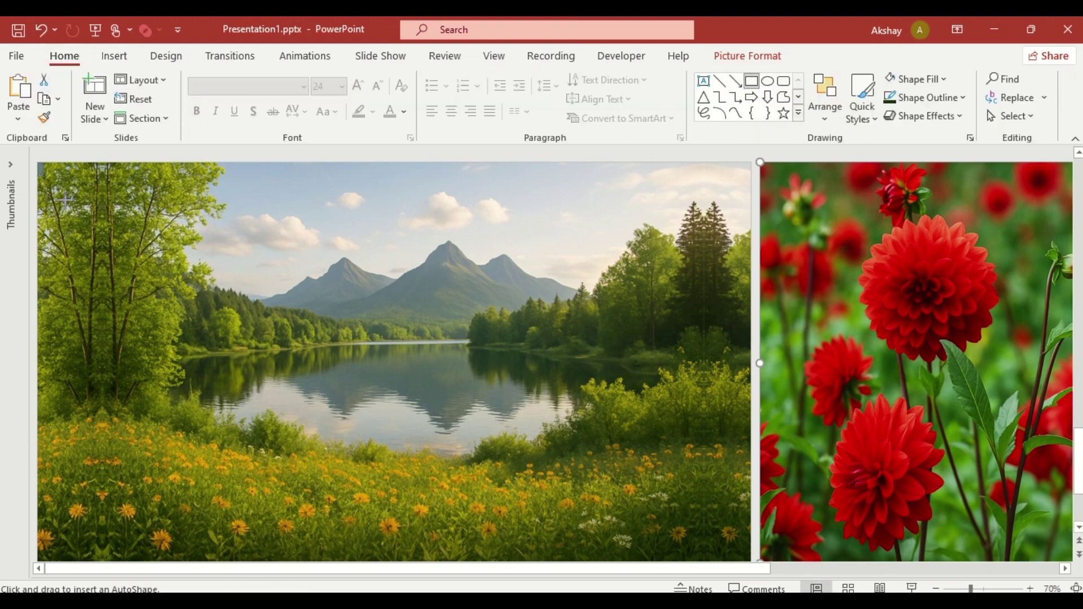
drag(37, 161, 749, 550)
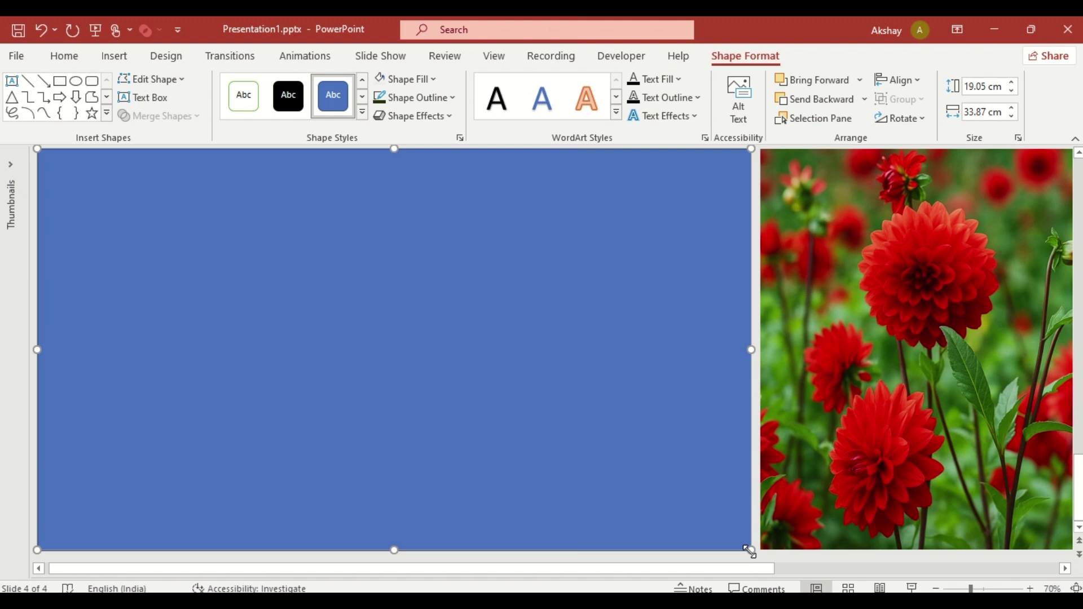
Step: Draw a text box over the rectangle with centred WELCOME text
click(12, 80)
drag(48, 260, 731, 442)
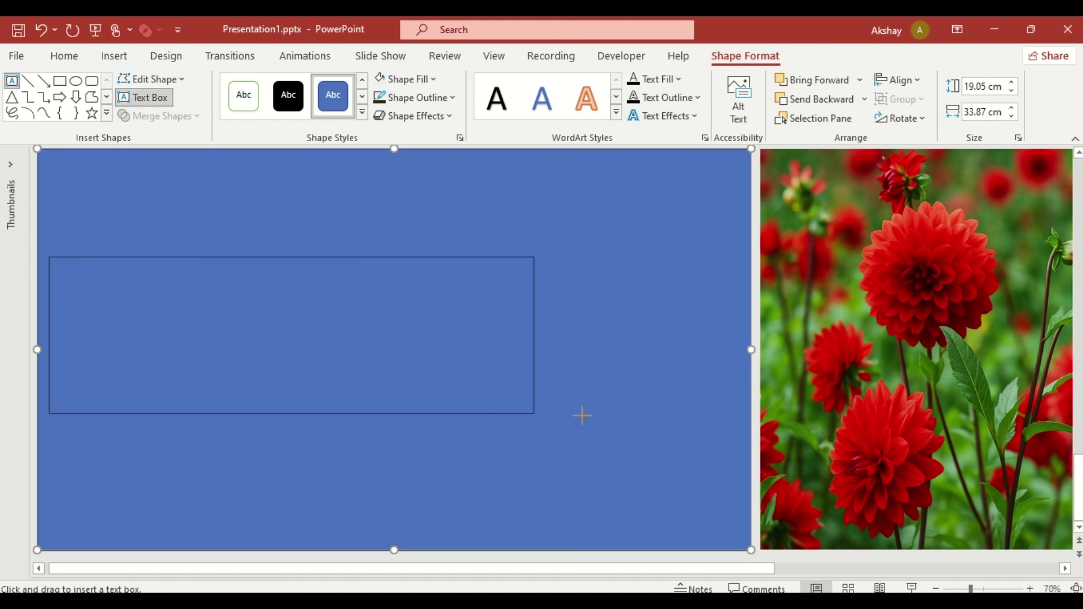
text(WELC)
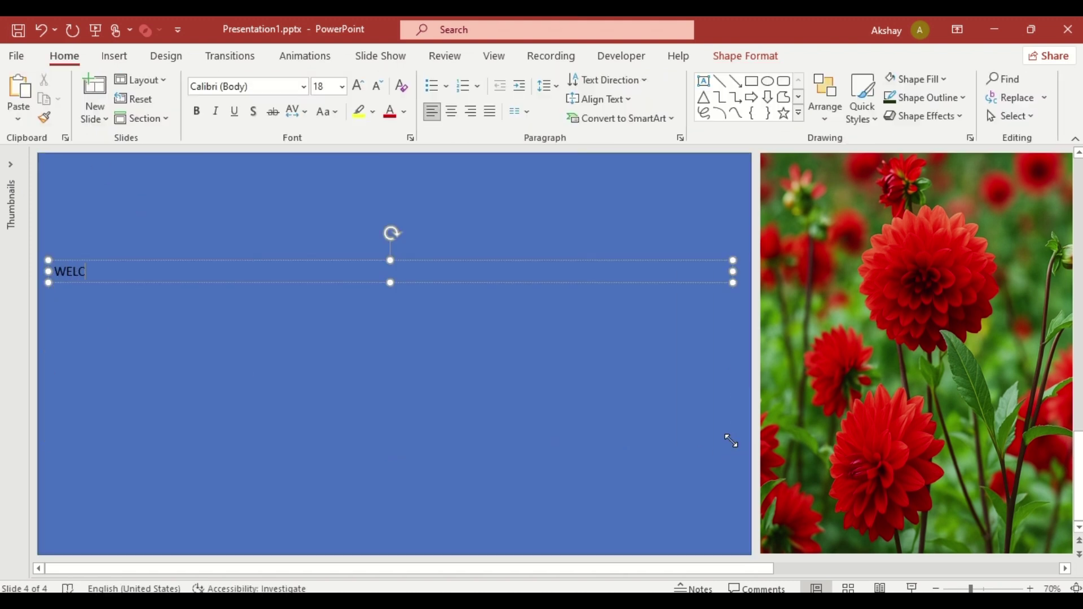
text(OME)
click(450, 110)
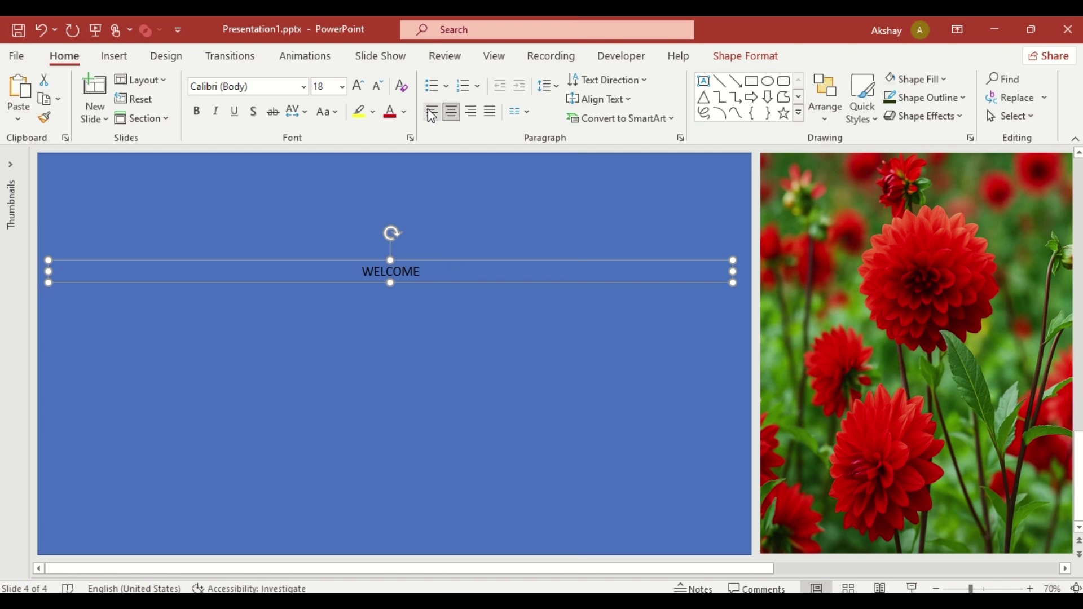
Step: Set WELCOME to 210 pt Impact with very loose character spacing
click(304, 86)
click(295, 199)
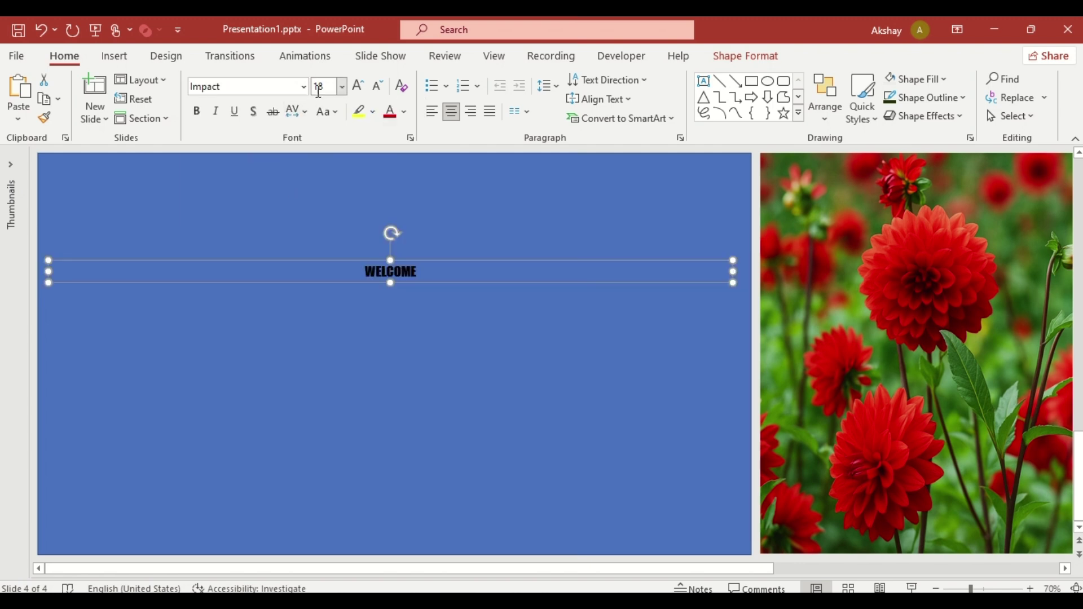
click(319, 85)
text(210)
key(Return)
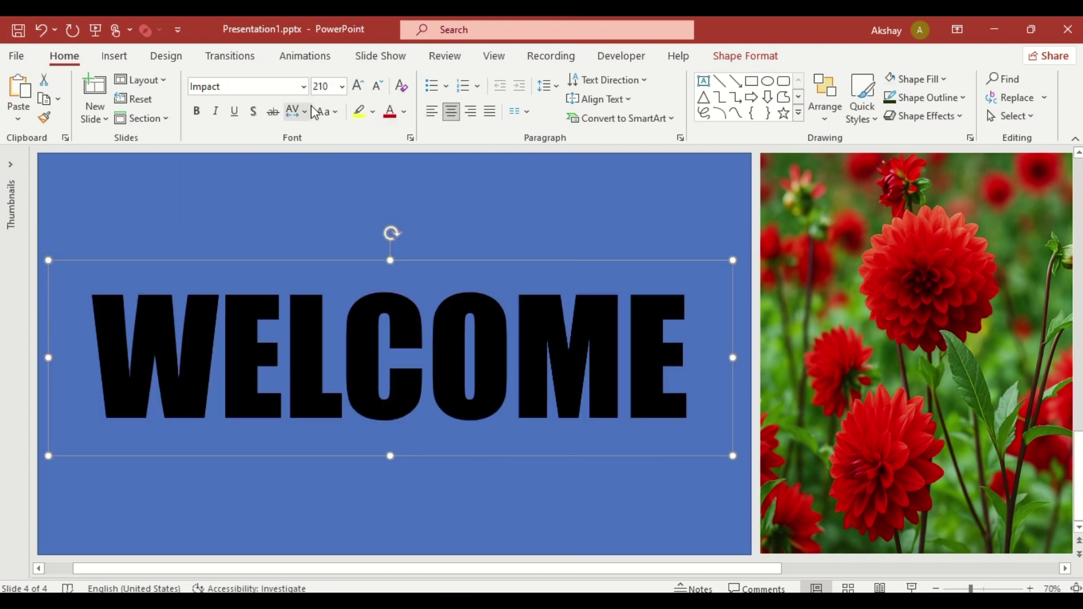
click(306, 110)
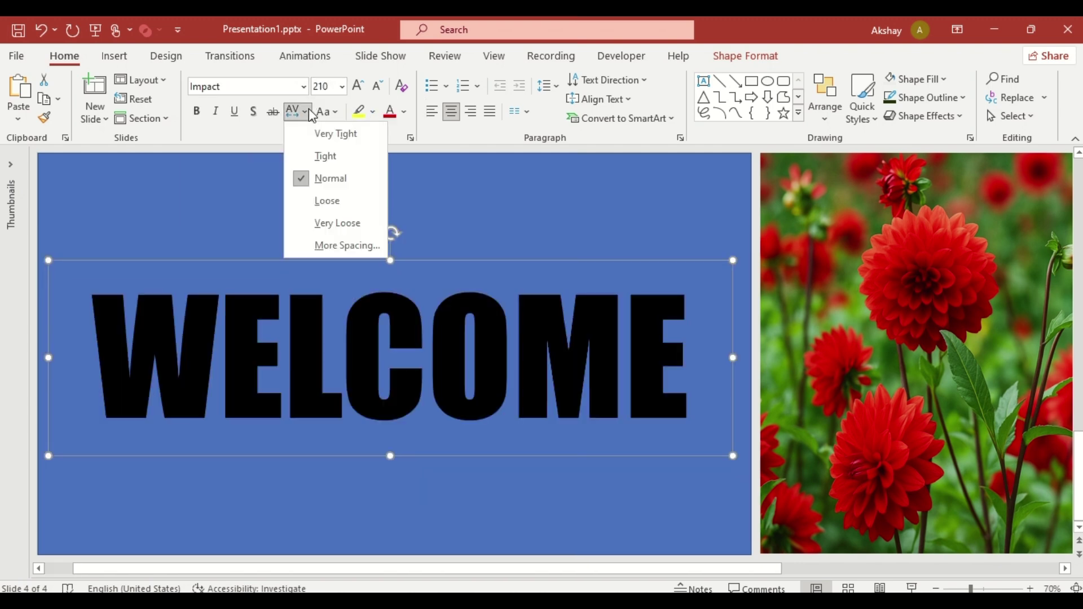
click(343, 223)
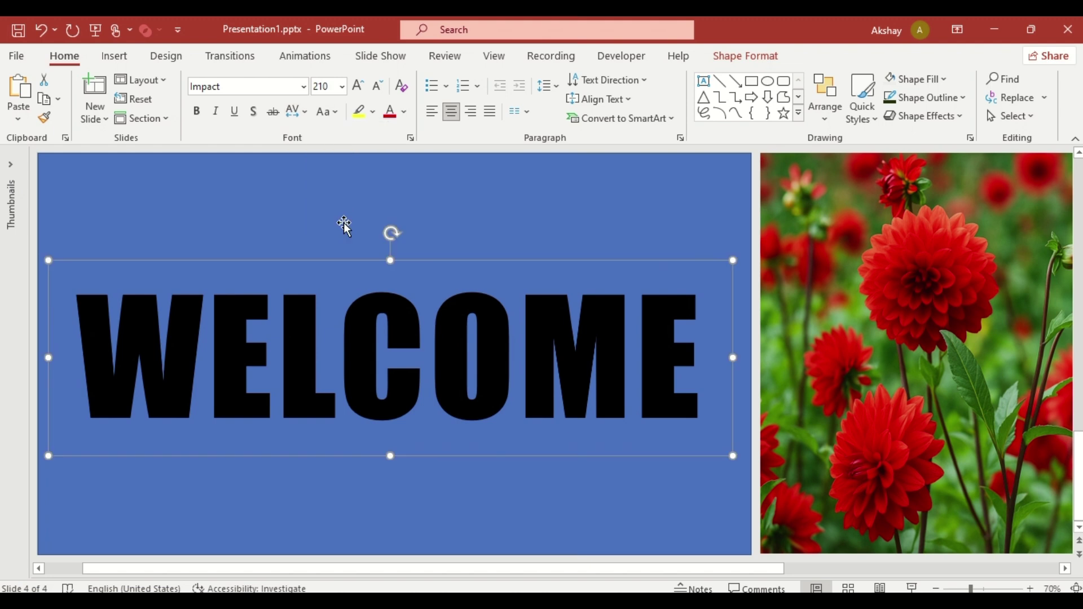
Step: Align the rectangle and WELCOME text box to each other's centre and middle
click(343, 224)
shift+click(364, 300)
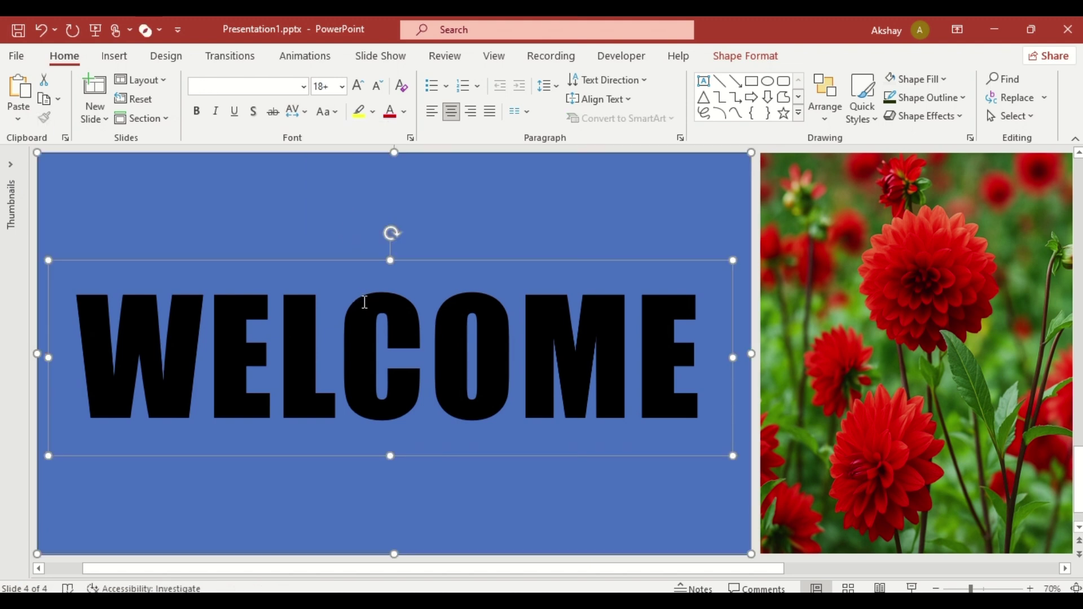
click(745, 56)
click(900, 79)
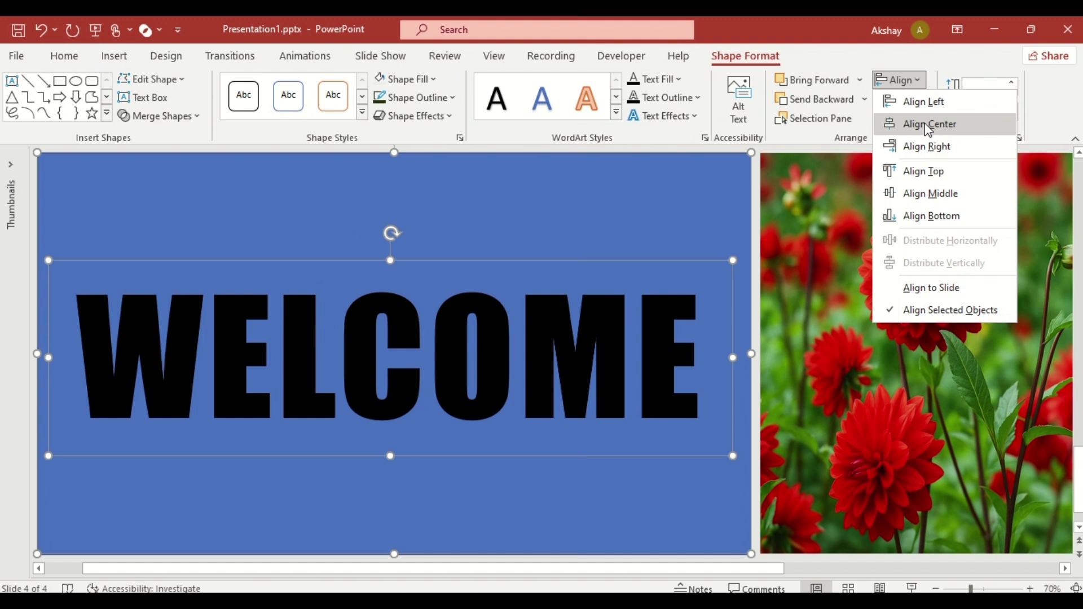
click(927, 124)
click(914, 82)
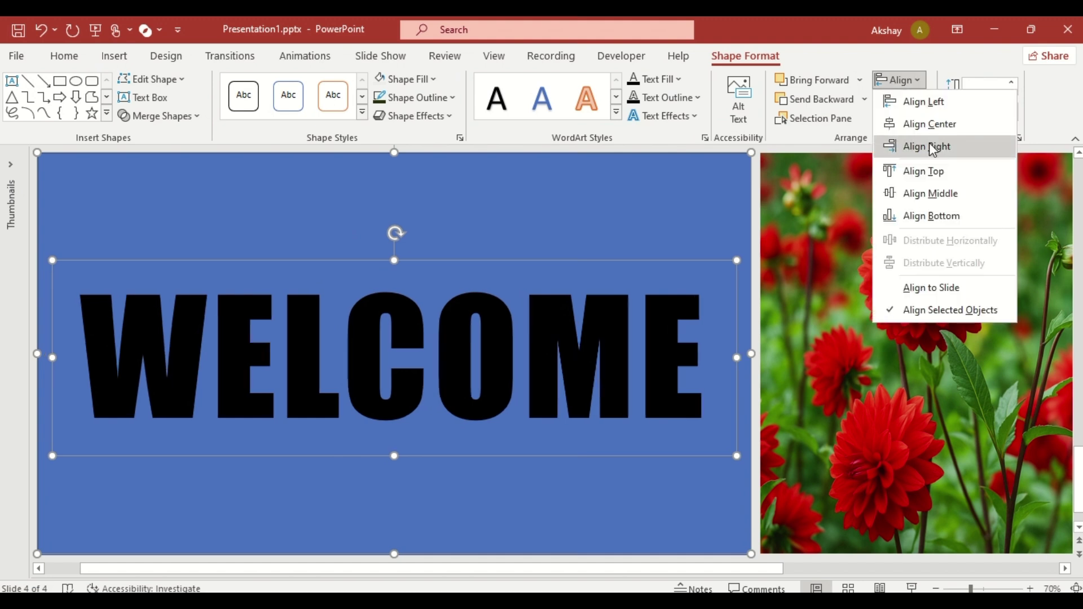
click(930, 192)
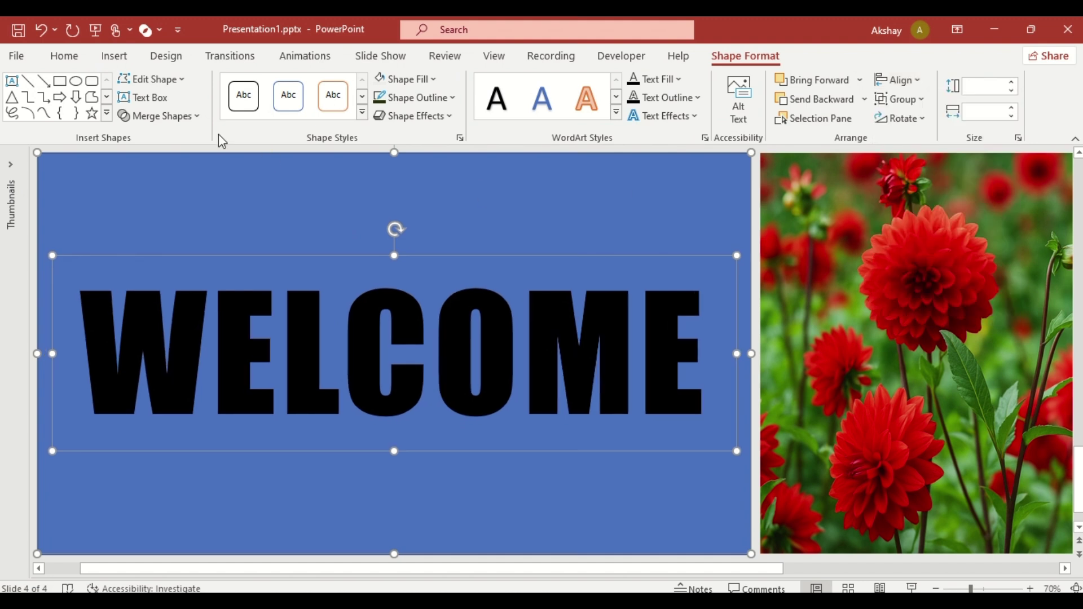
Step: Combine the two shapes into a cutout with white fill and no outline
click(195, 119)
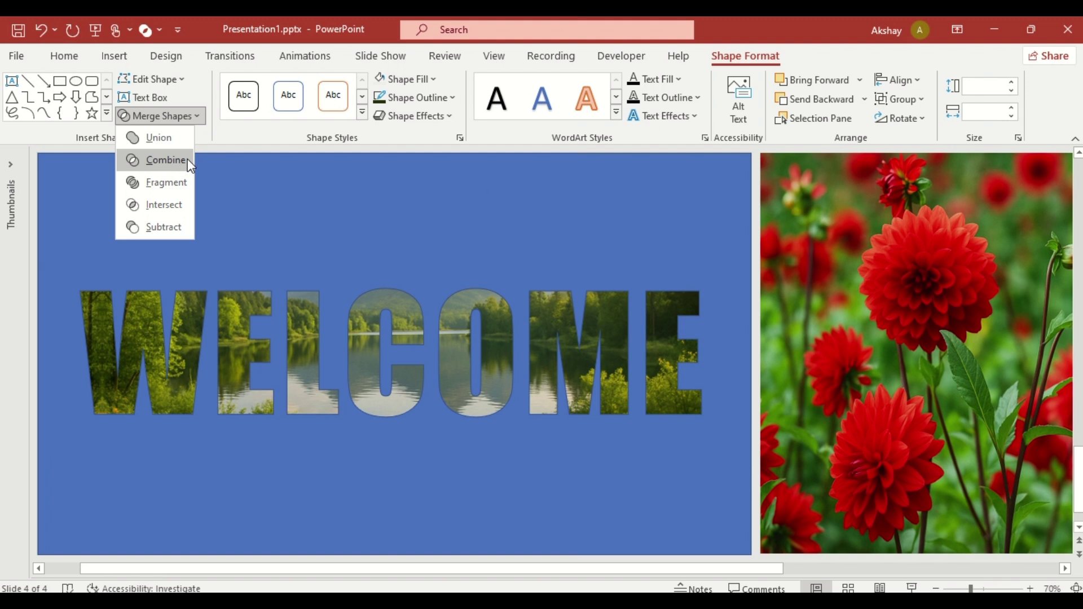
click(187, 158)
click(385, 83)
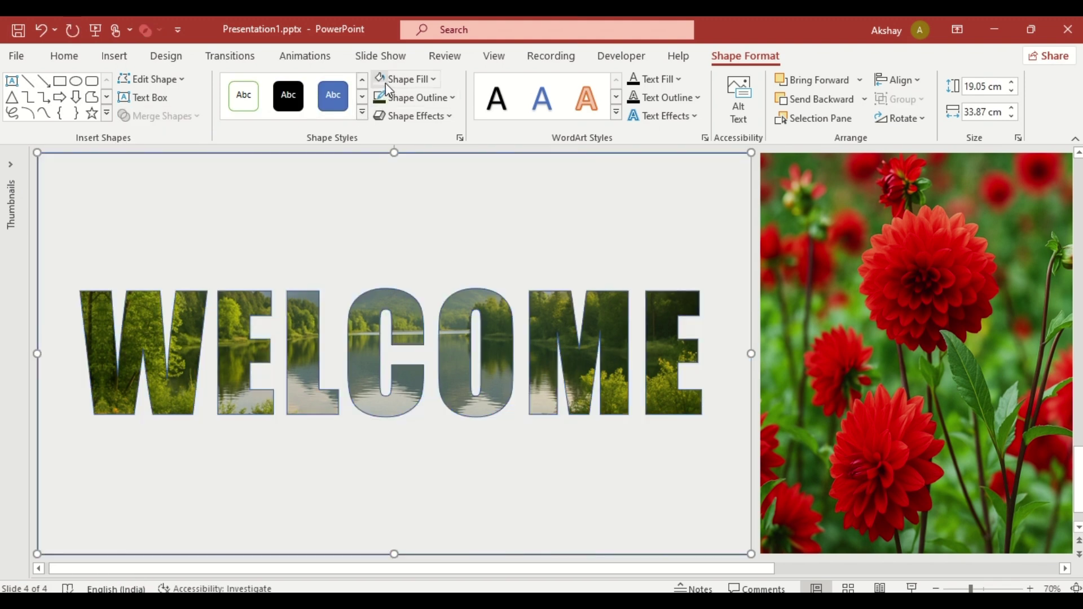
click(452, 97)
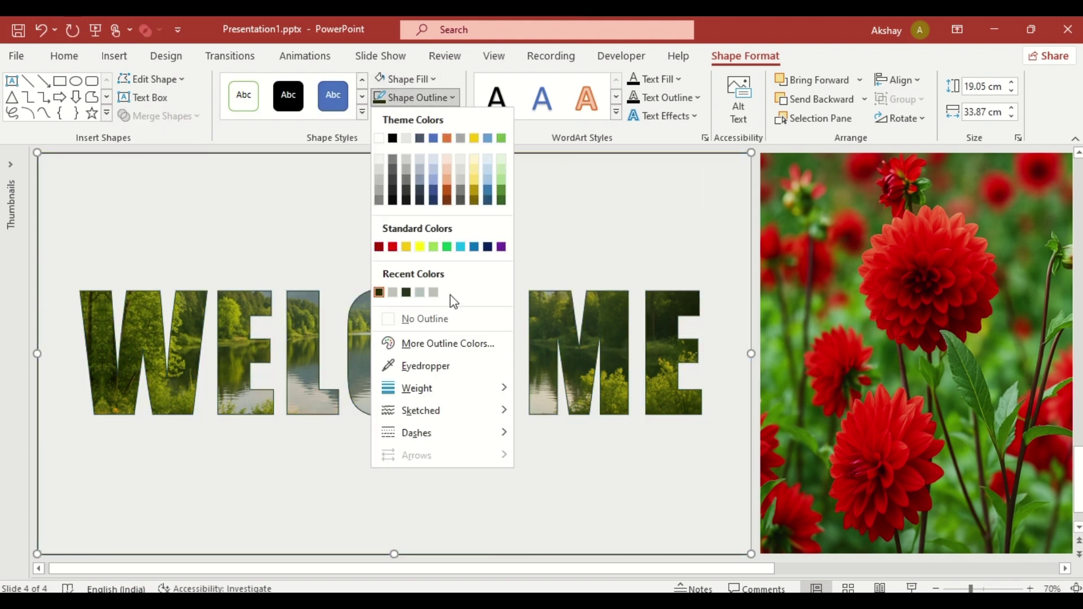
click(451, 320)
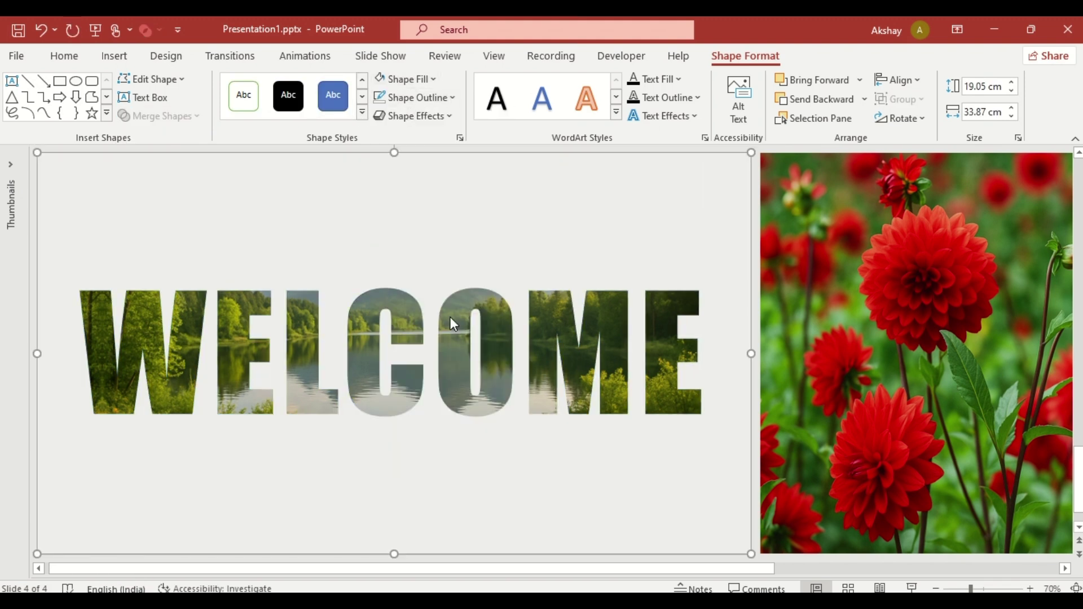
Step: Draw a vertical line right of WELCOME and give it a dark recent colour
click(28, 80)
drag(730, 183, 731, 533)
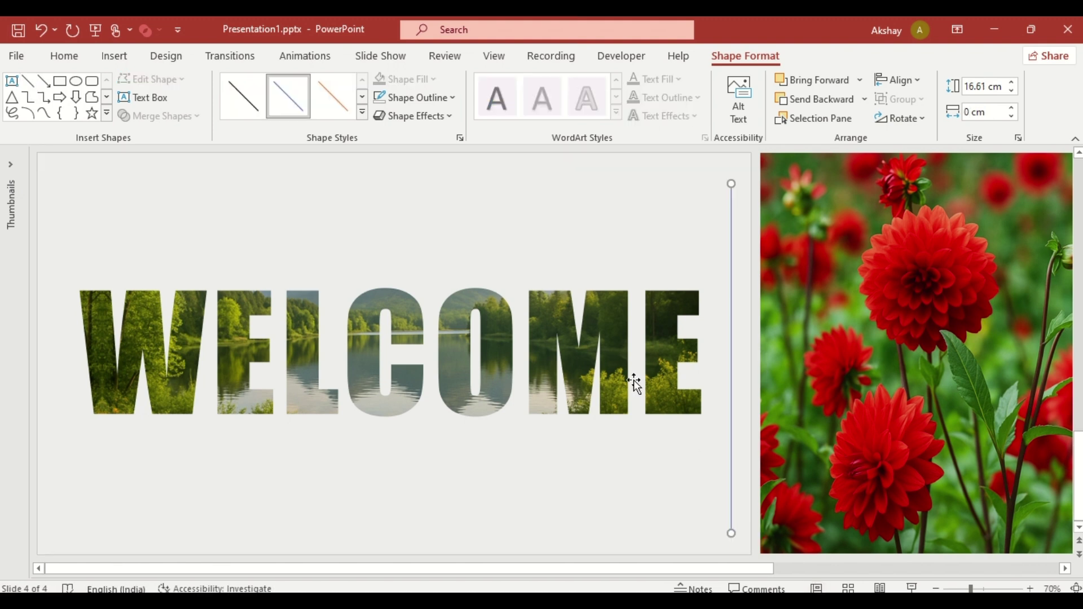
click(452, 98)
click(378, 292)
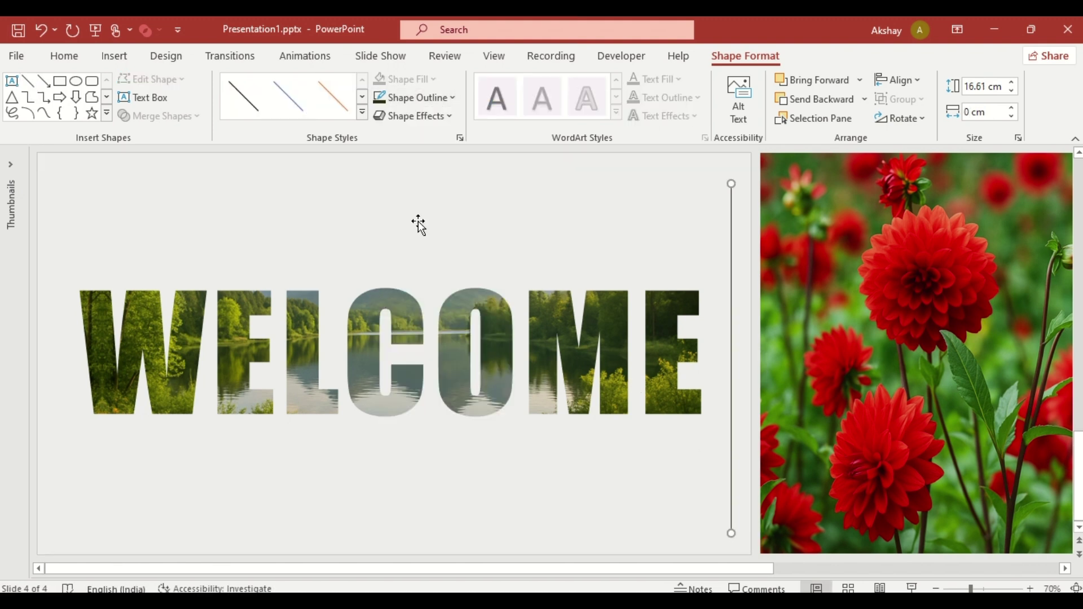
click(452, 97)
Step: Make the line 10 pt wide with round caps and joins, centred vertically
click(590, 575)
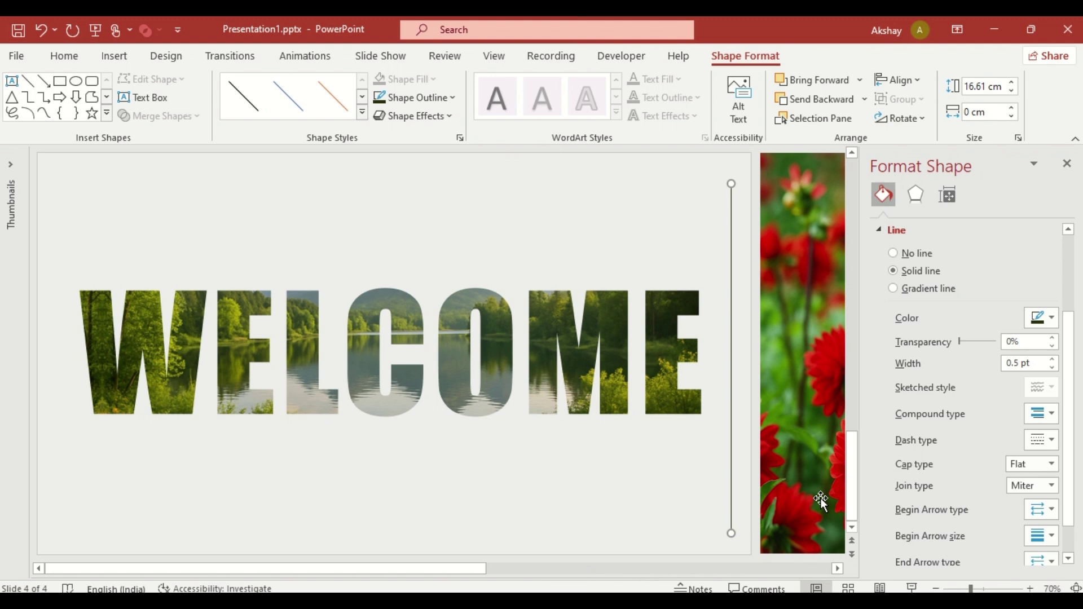
click(1050, 361)
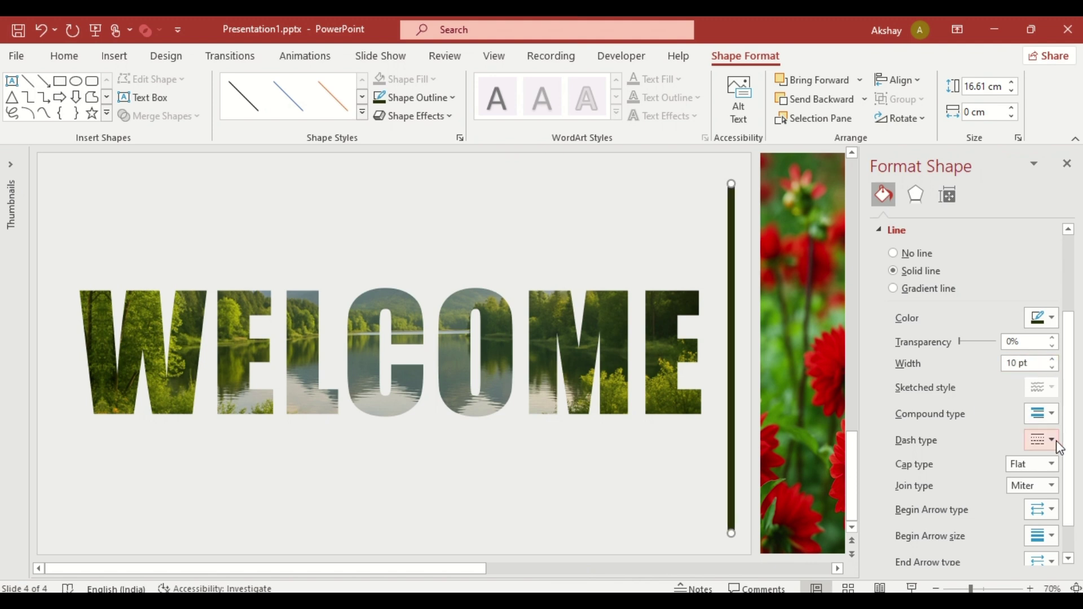
click(1052, 464)
click(1026, 496)
click(1051, 486)
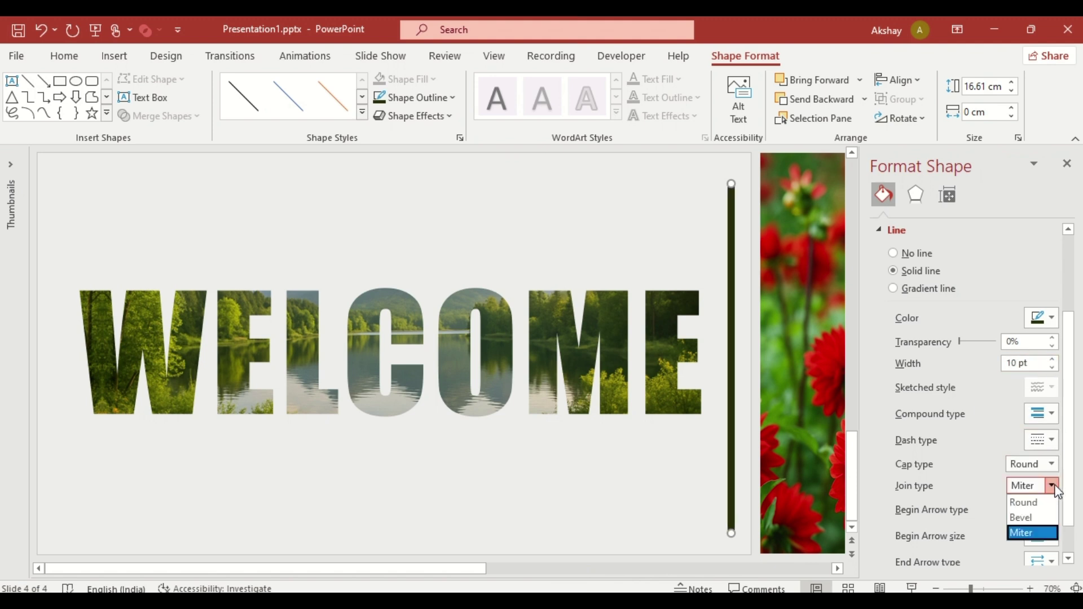
click(1023, 500)
click(1066, 163)
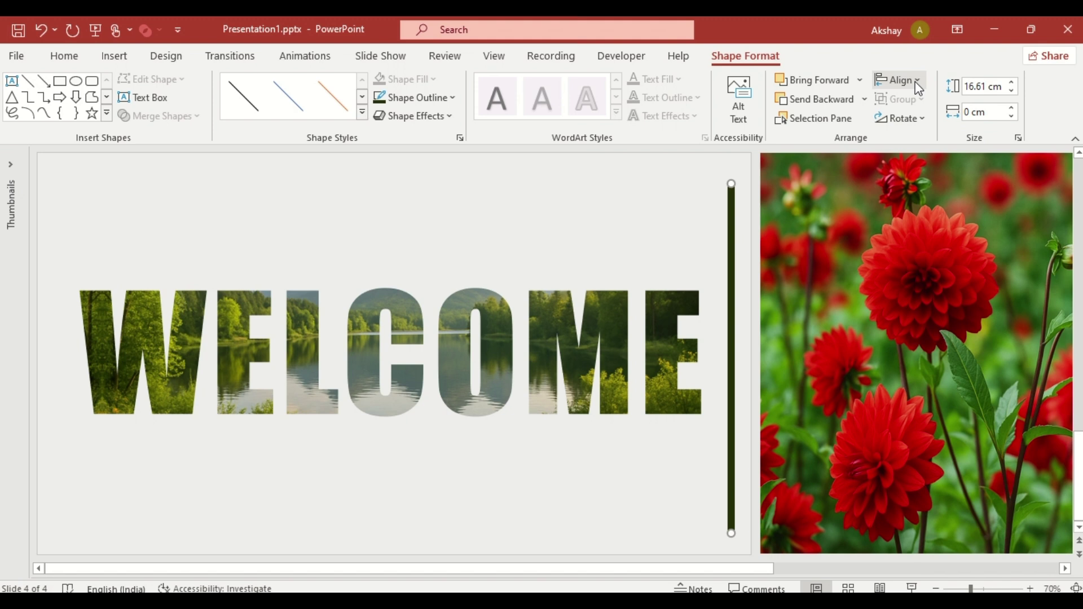
click(916, 87)
click(939, 195)
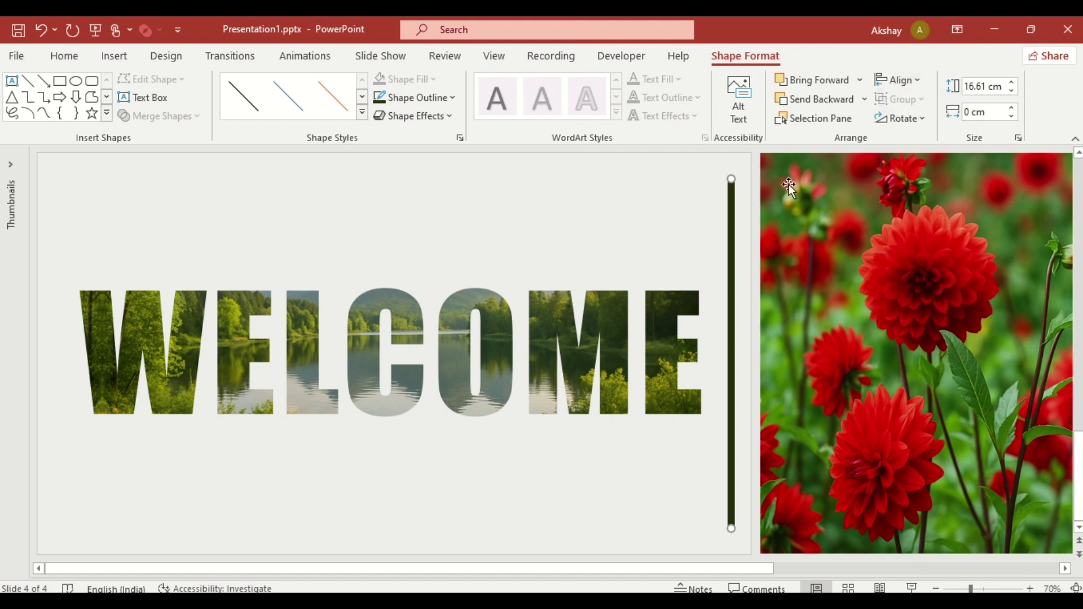
Step: Apply a Lines motion path to the divider, directed Left
click(305, 56)
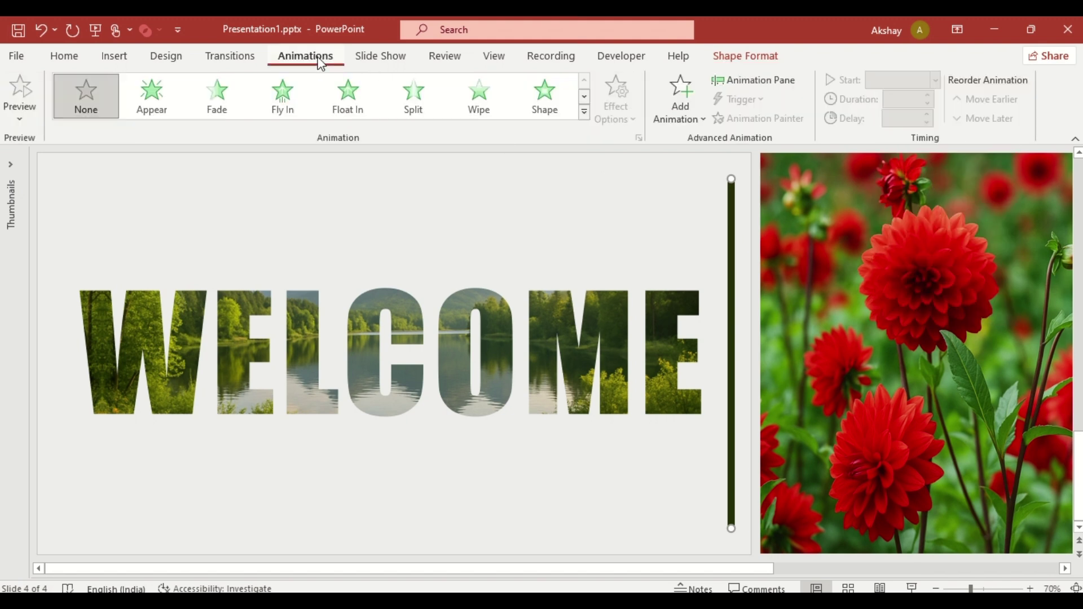
click(583, 111)
scroll(587, 207, down, 3)
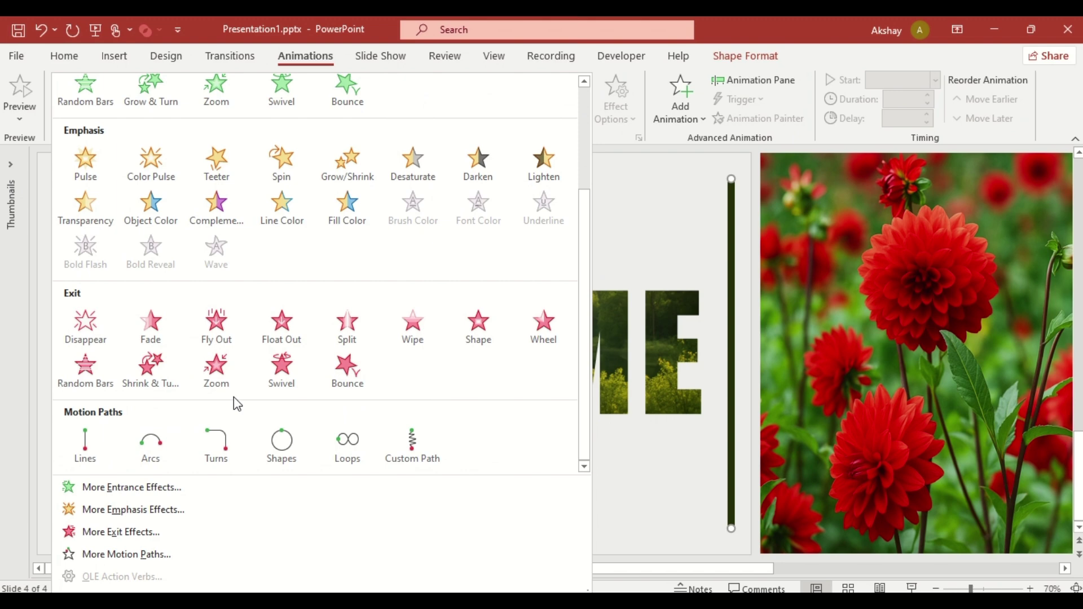
click(98, 443)
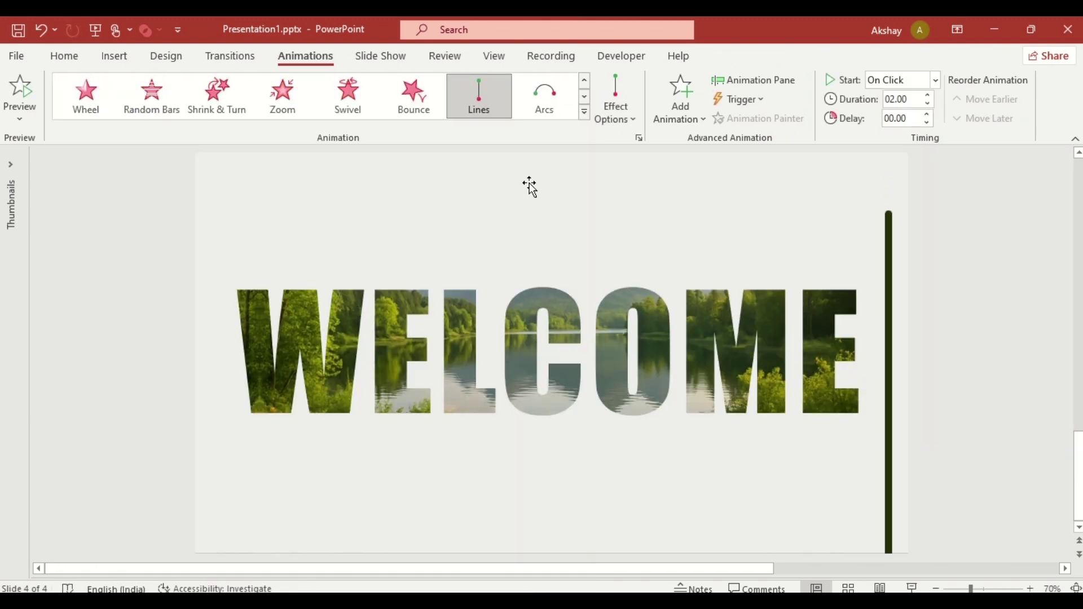
click(617, 118)
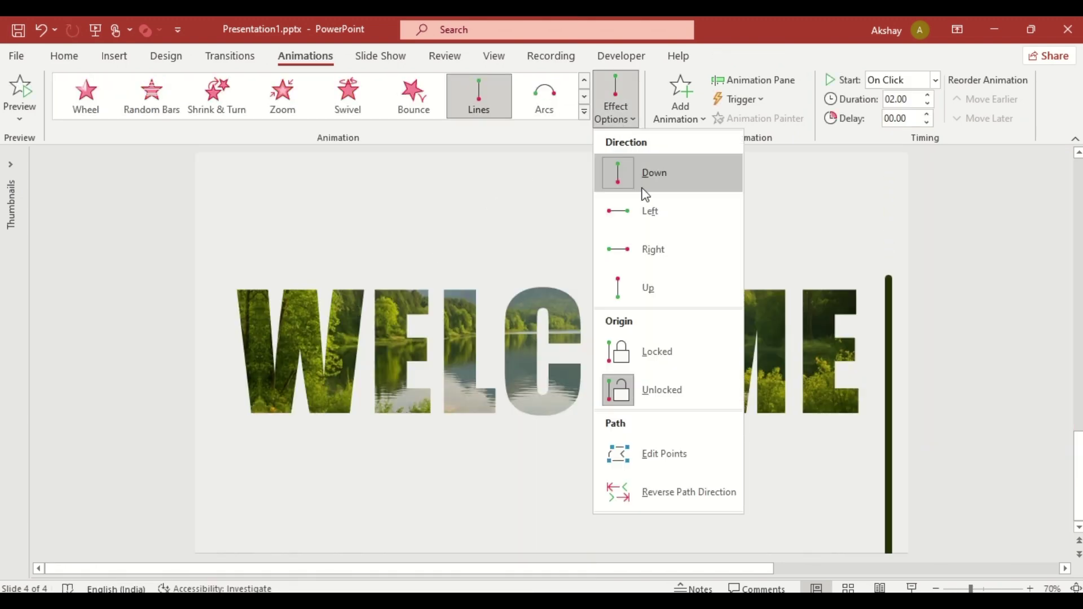
click(649, 213)
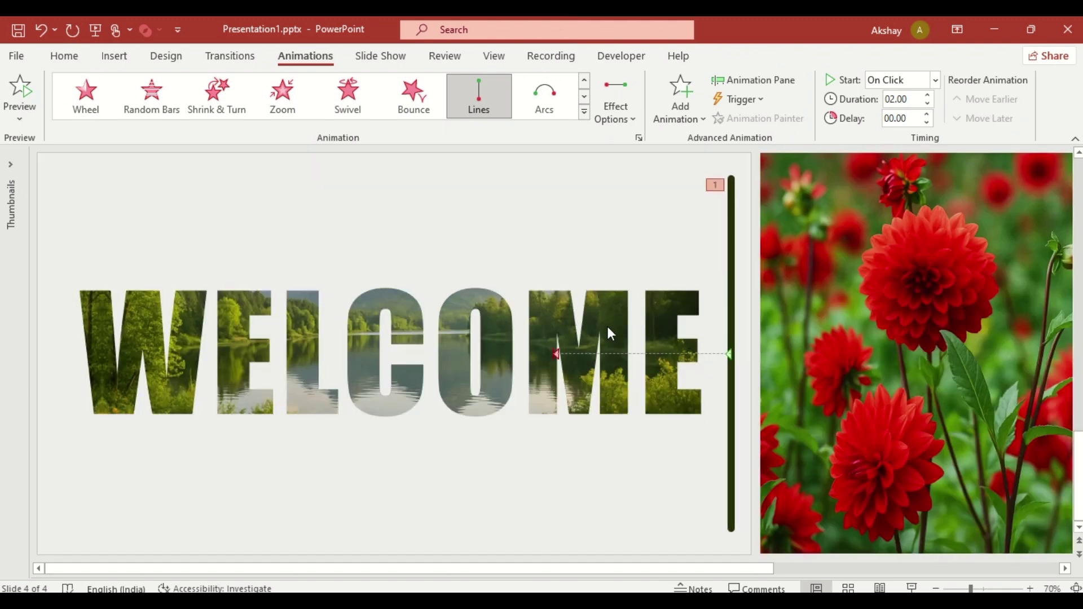
Step: Stretch the path to the slide's left edge, set 3-second duration, nudge the flower left
drag(556, 354, 139, 344)
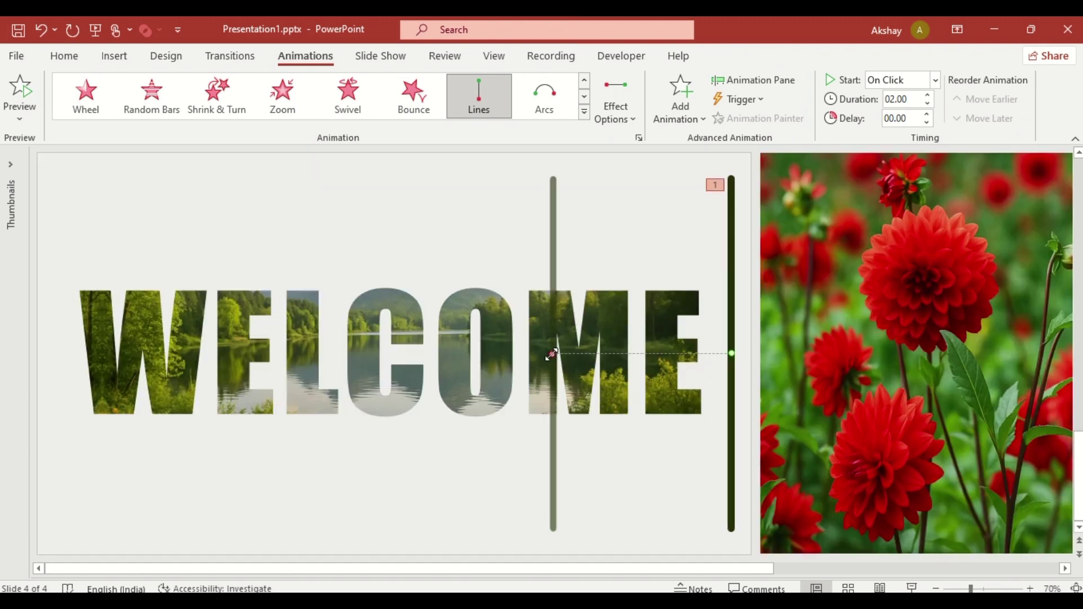
drag(59, 337, 56, 341)
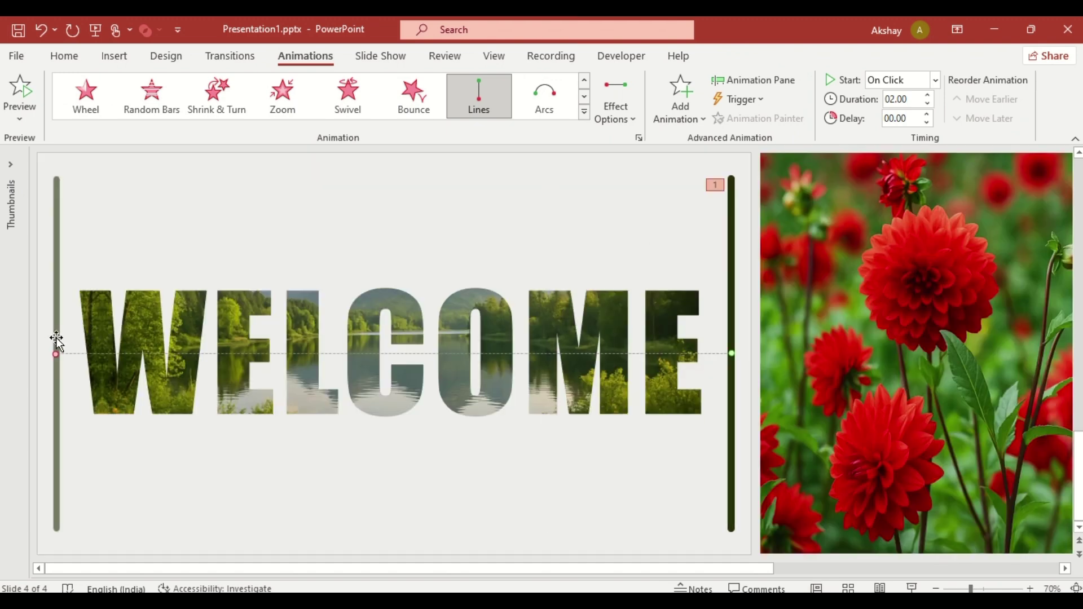
double_click(899, 99)
text(03)
drag(863, 214, 788, 221)
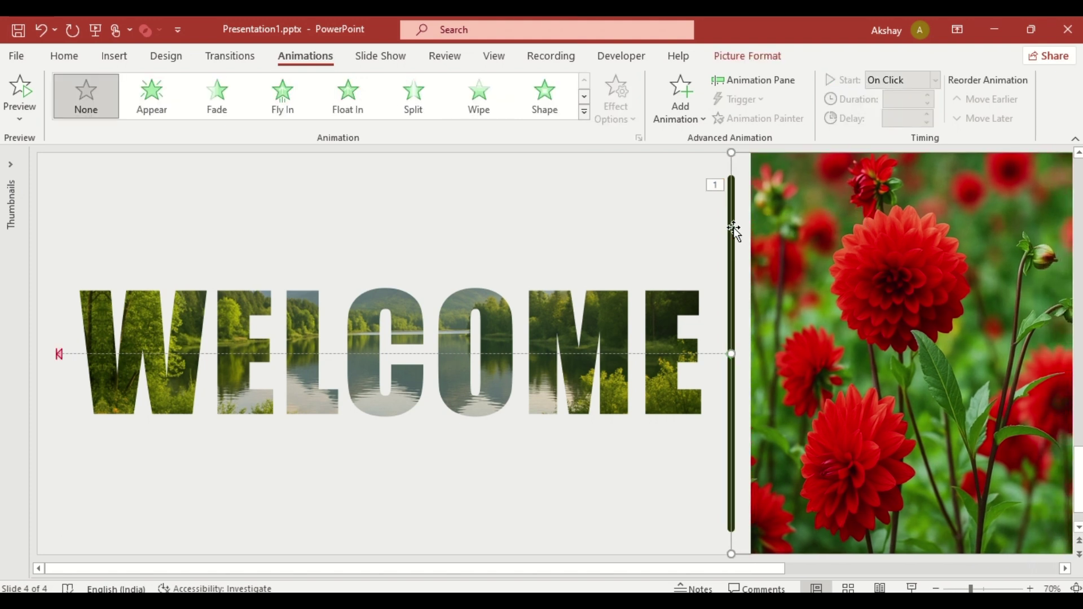
Step: Copy the divider's motion path to the dahlia photo with Animation Painter, starting With Previous
click(730, 228)
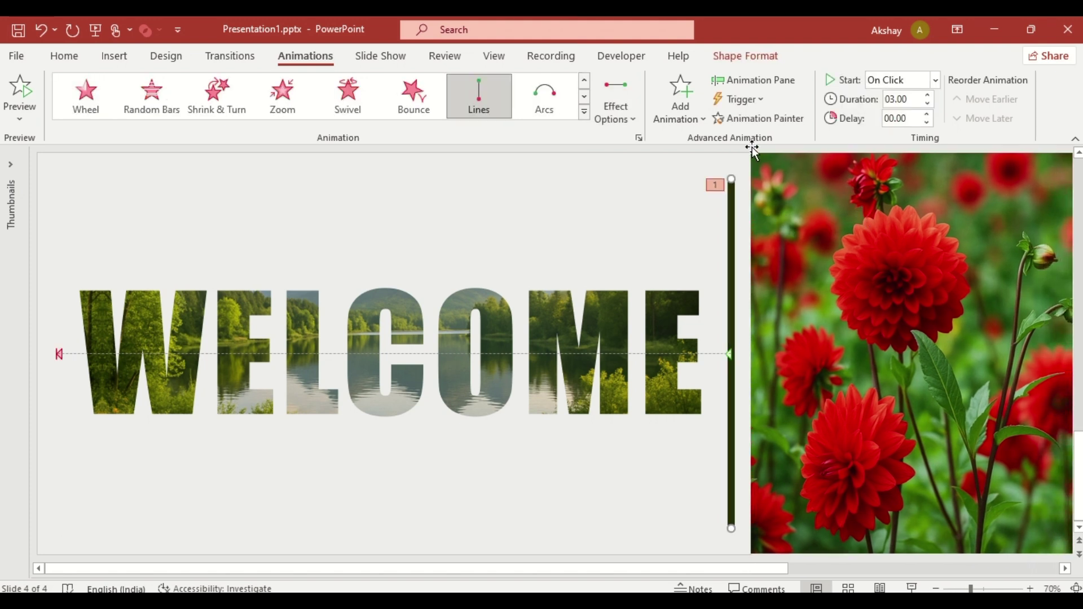
click(759, 119)
click(759, 119)
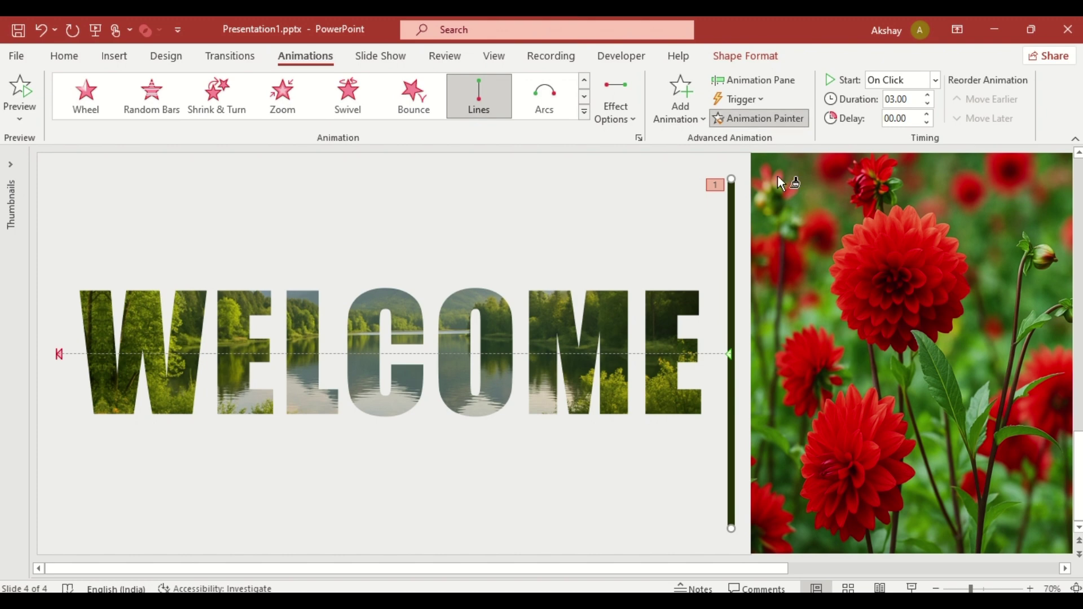
click(795, 228)
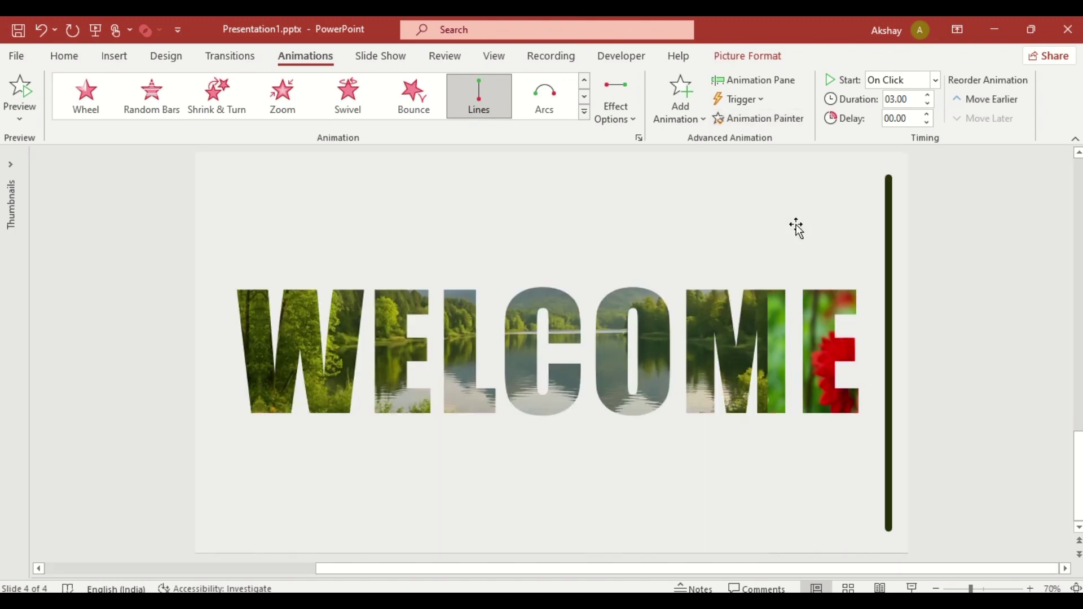
click(936, 81)
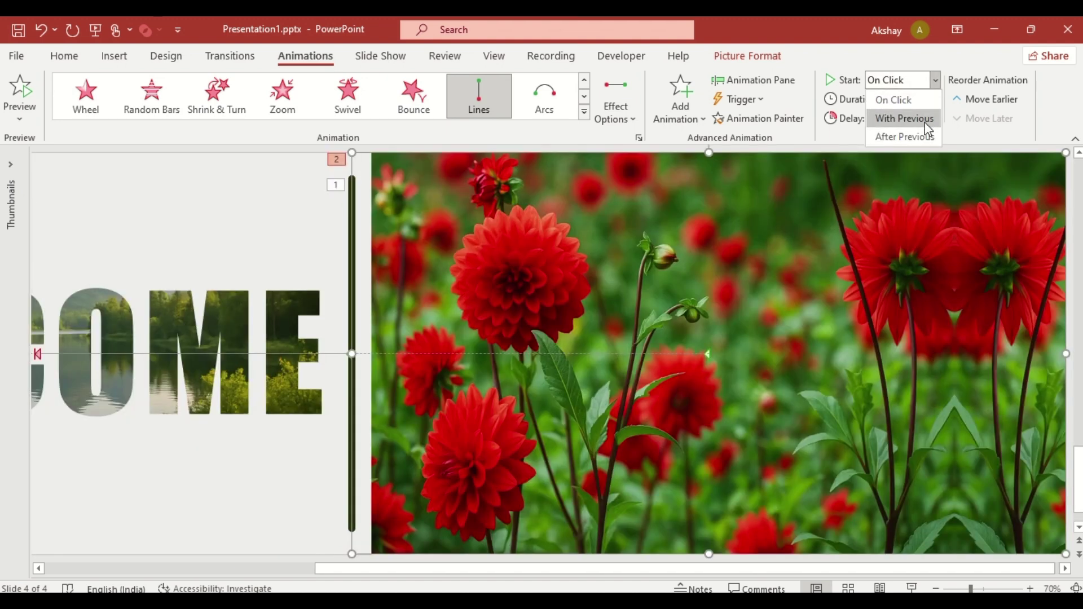
click(925, 119)
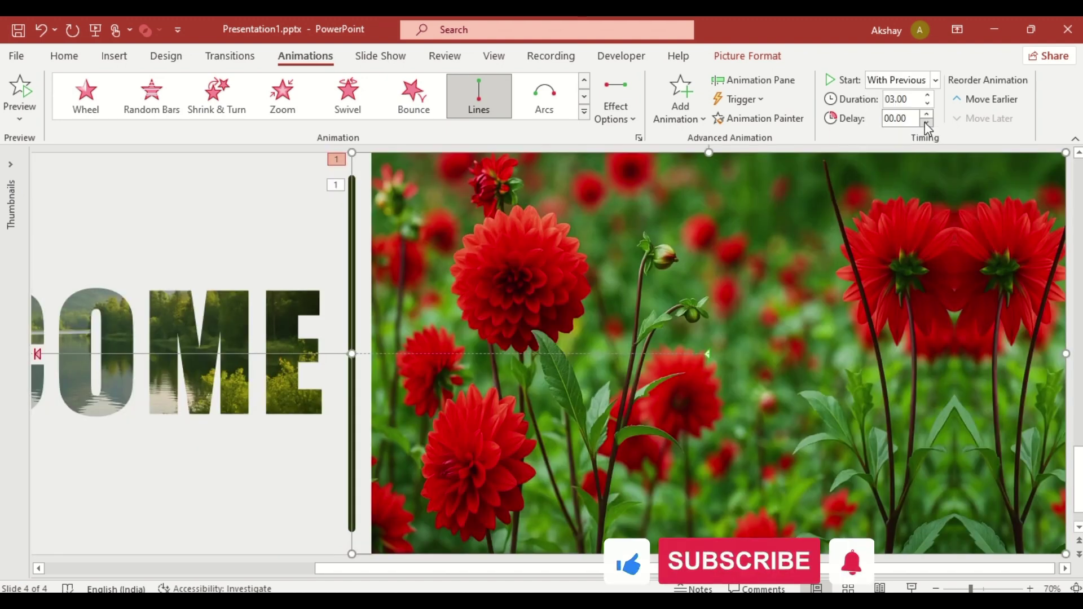
Step: Paste 'Master PowerPoint Like a Pro' into a centred 24 pt text box below WELCOME
click(67, 55)
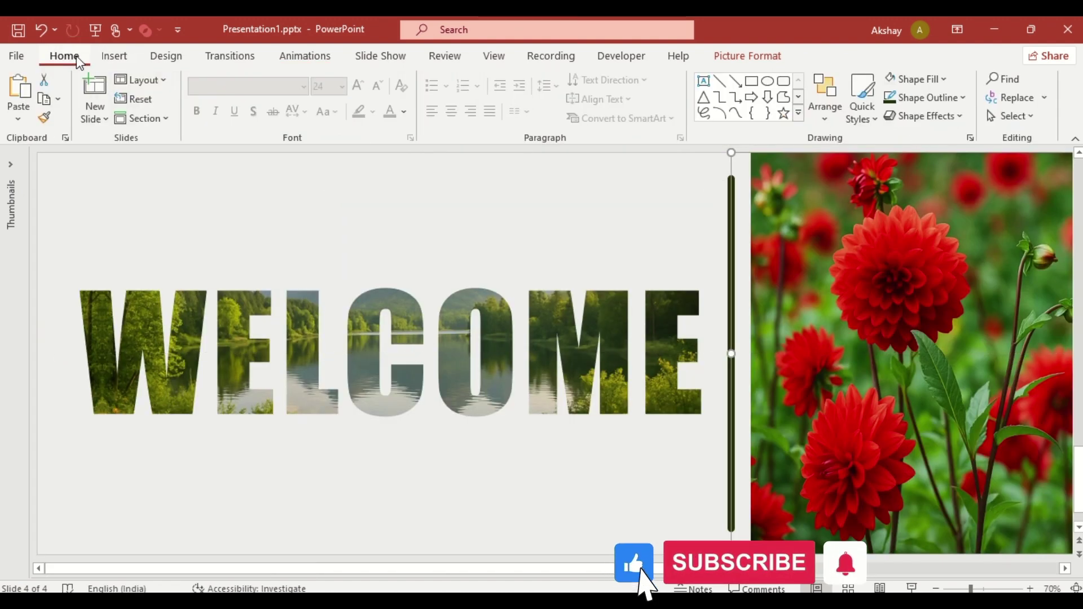
click(703, 81)
drag(43, 437, 710, 499)
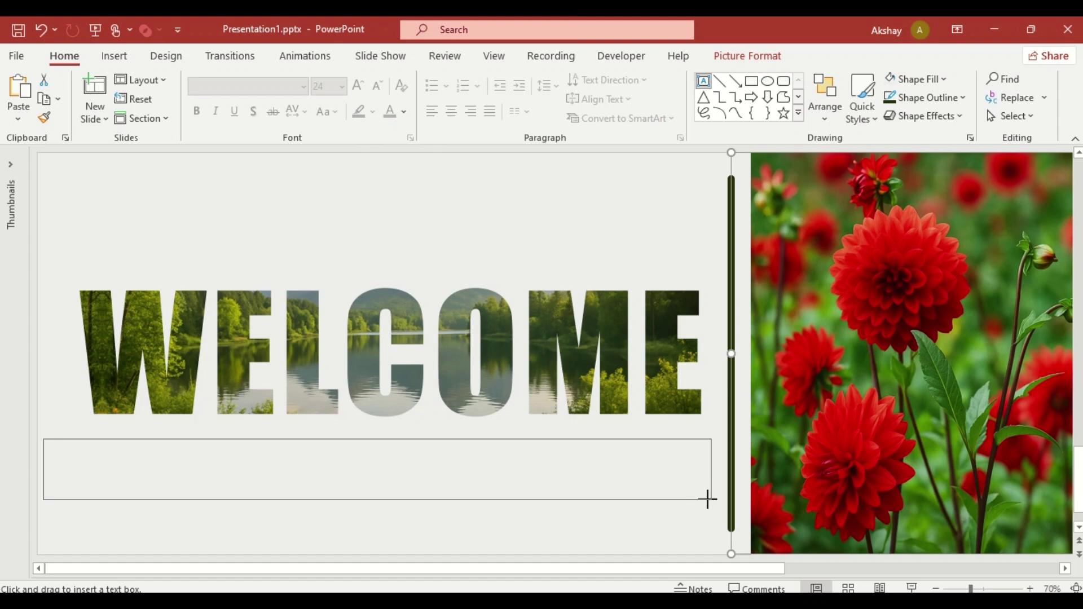
text(Master PowerPoint Like a Pro)
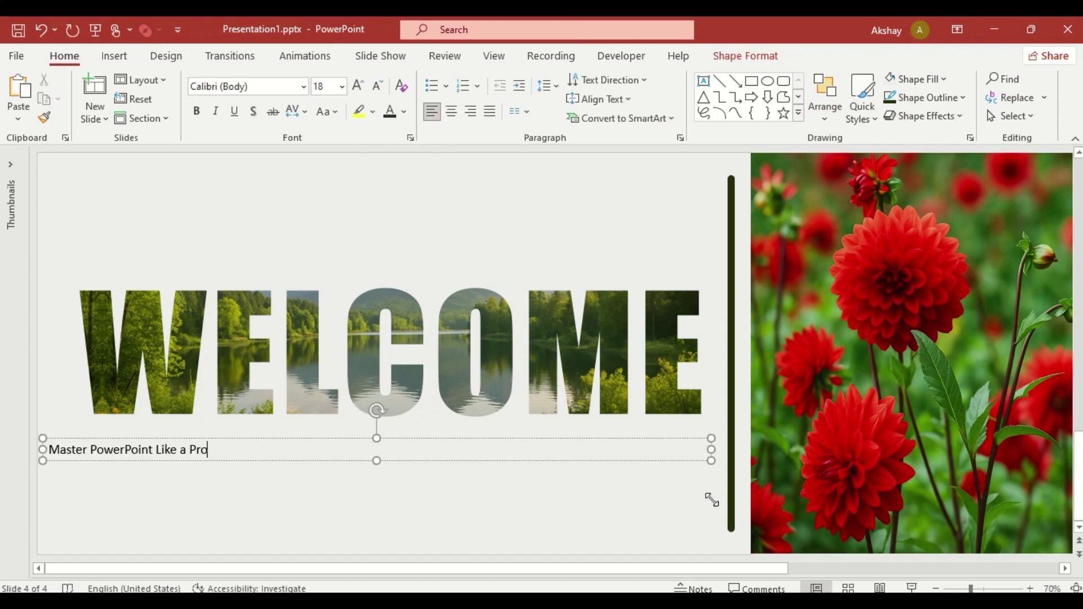
click(453, 114)
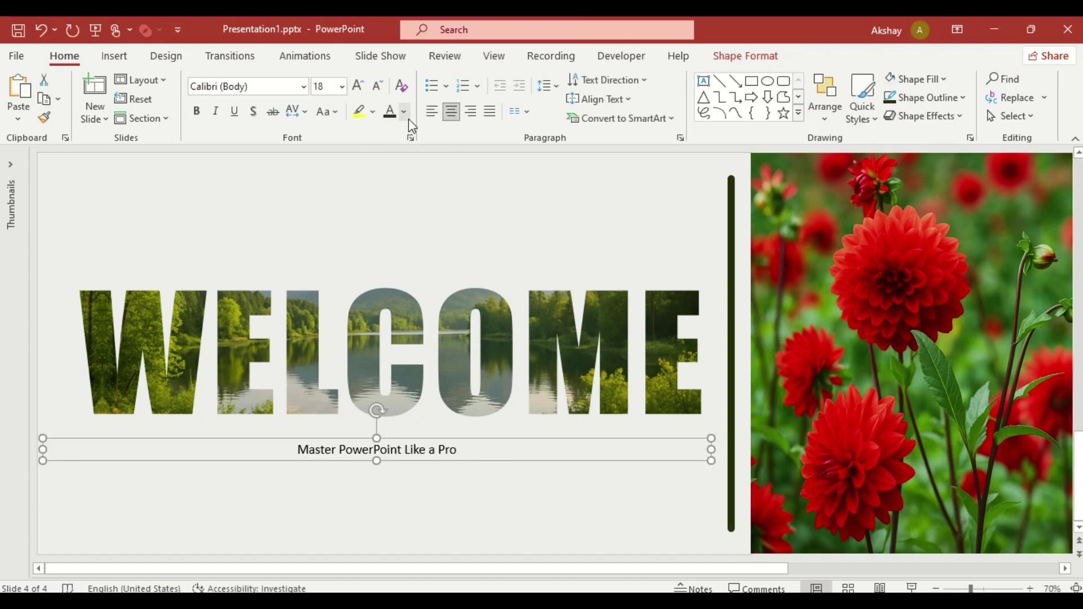
click(321, 87)
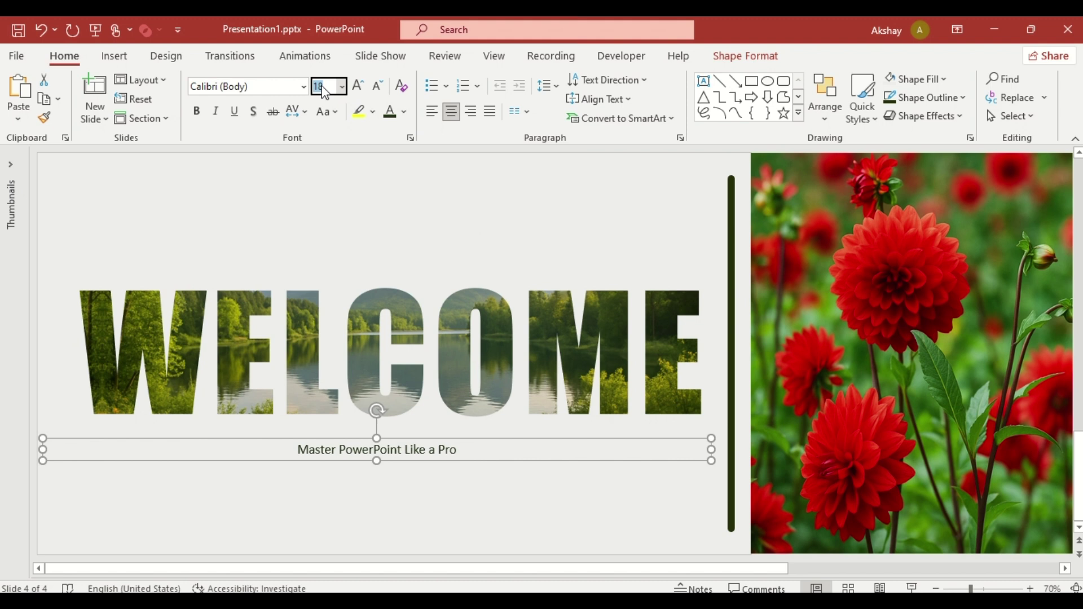
text(24)
key(Return)
Step: Set the subtitle to Bahnschrift, expanded by 2 pt, and align it to the slide's centre
click(304, 88)
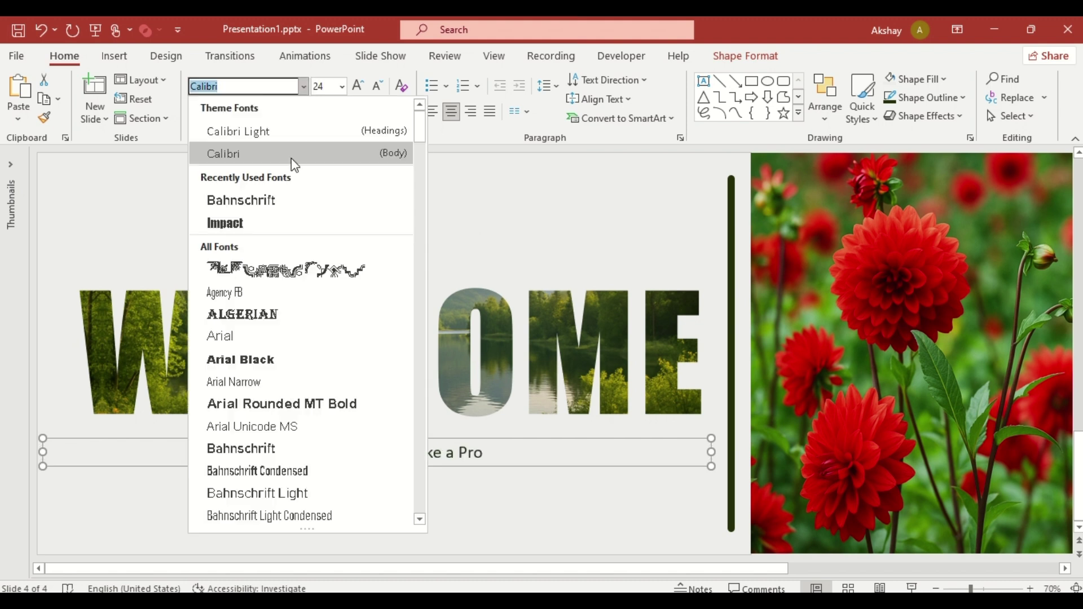
click(285, 199)
click(306, 113)
click(329, 249)
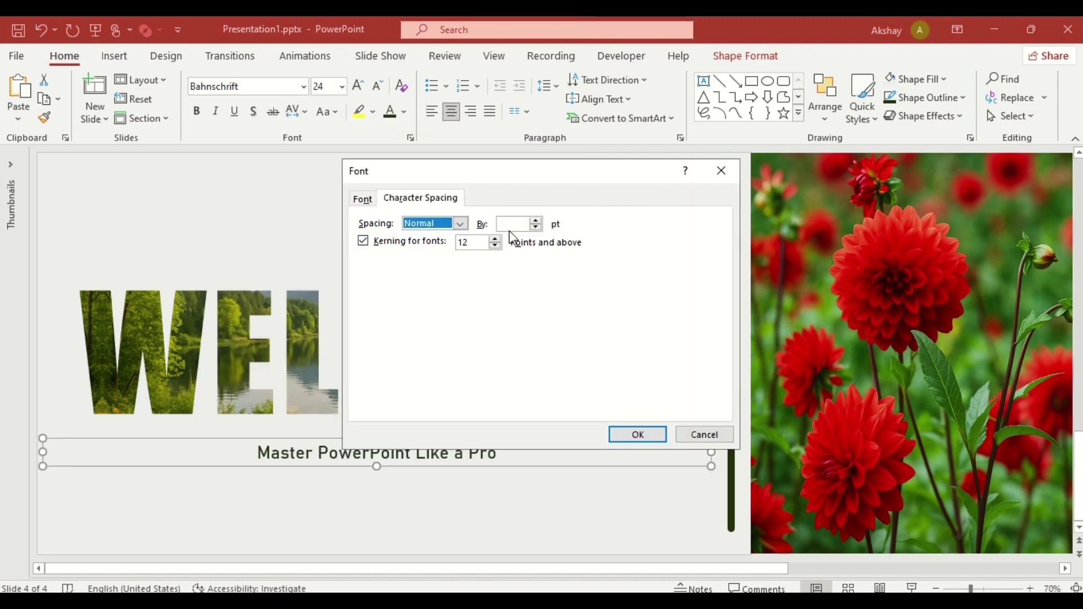
click(511, 224)
text(20)
click(626, 436)
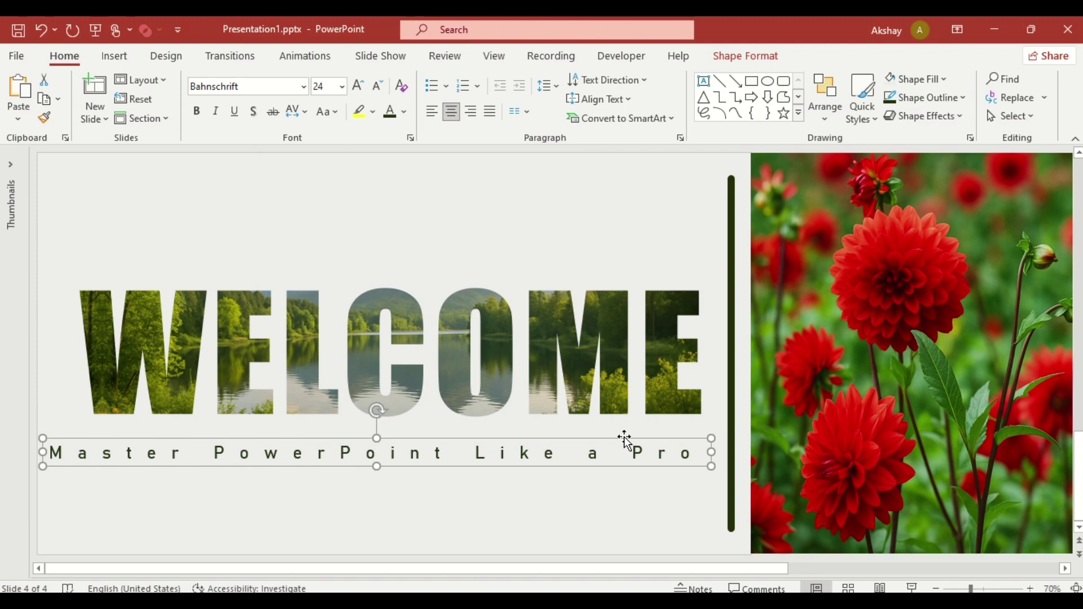
click(825, 101)
mouse_move(849, 370)
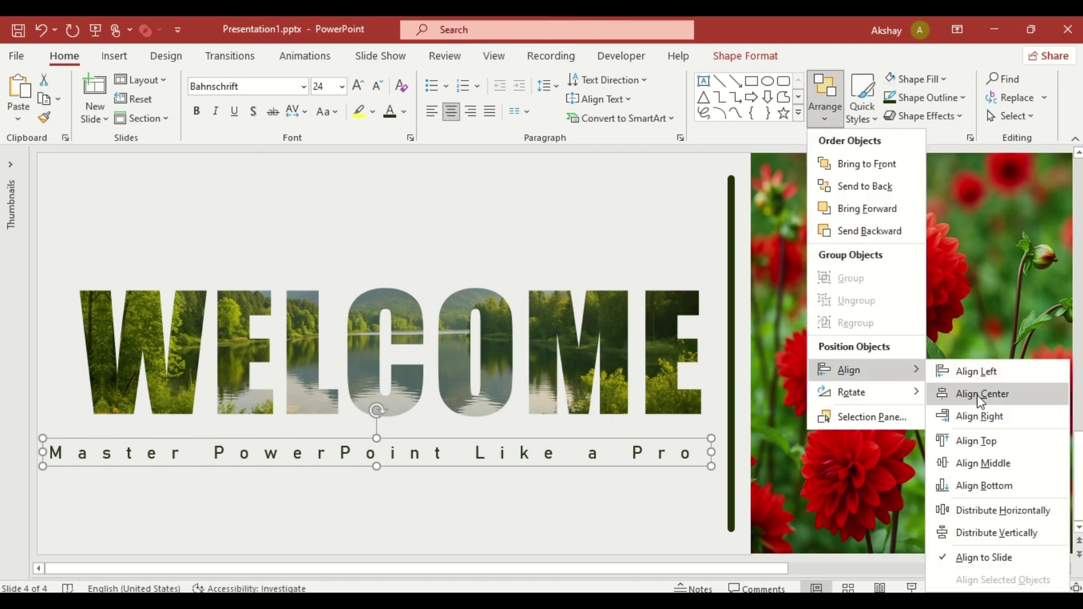
click(977, 395)
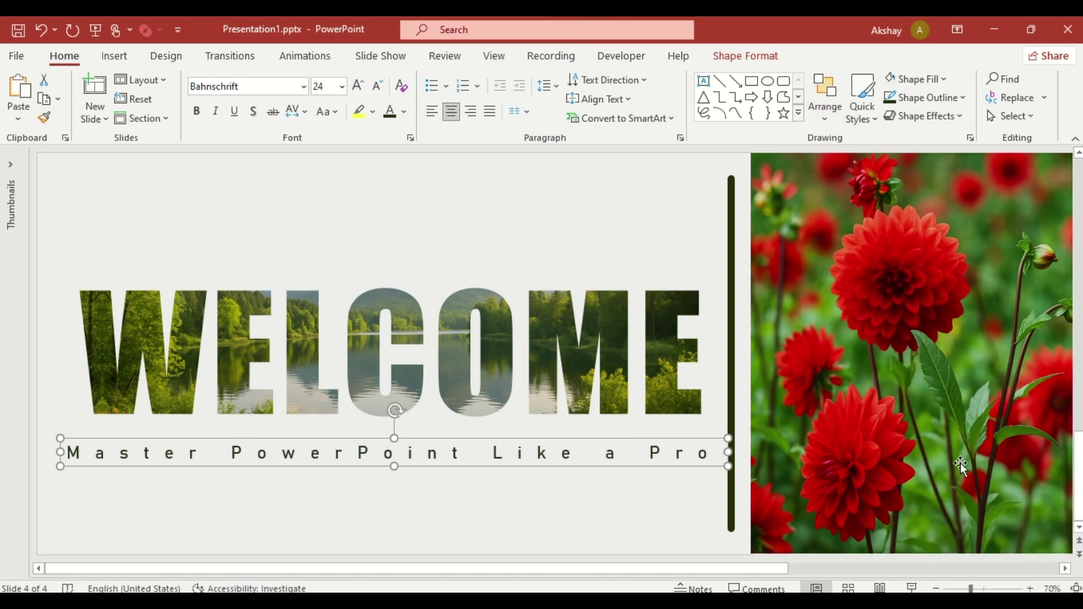
Step: Play the slide show starting from the current welcome slide
click(912, 589)
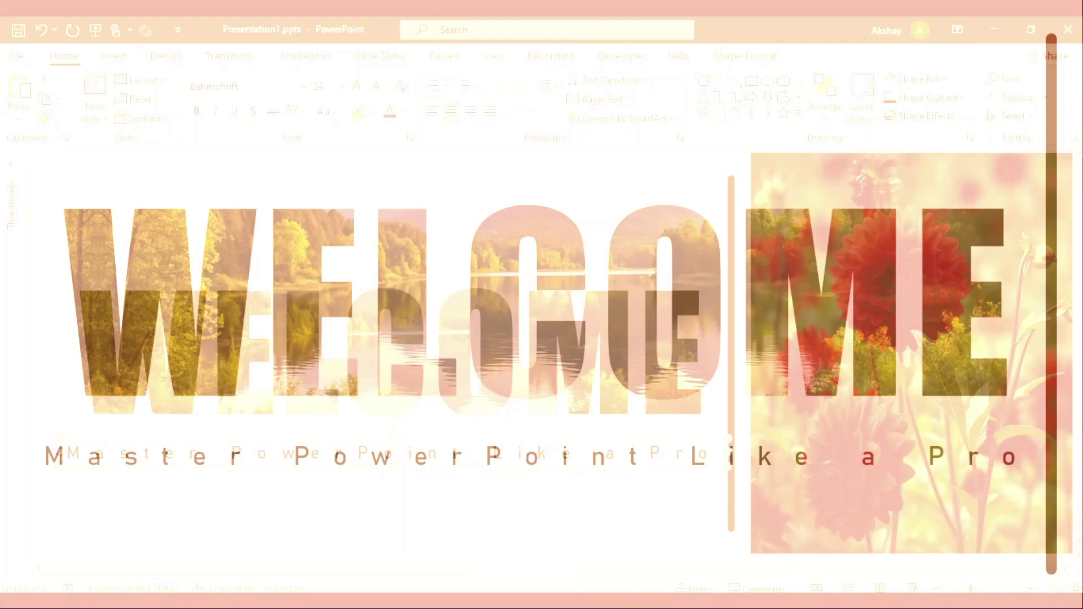